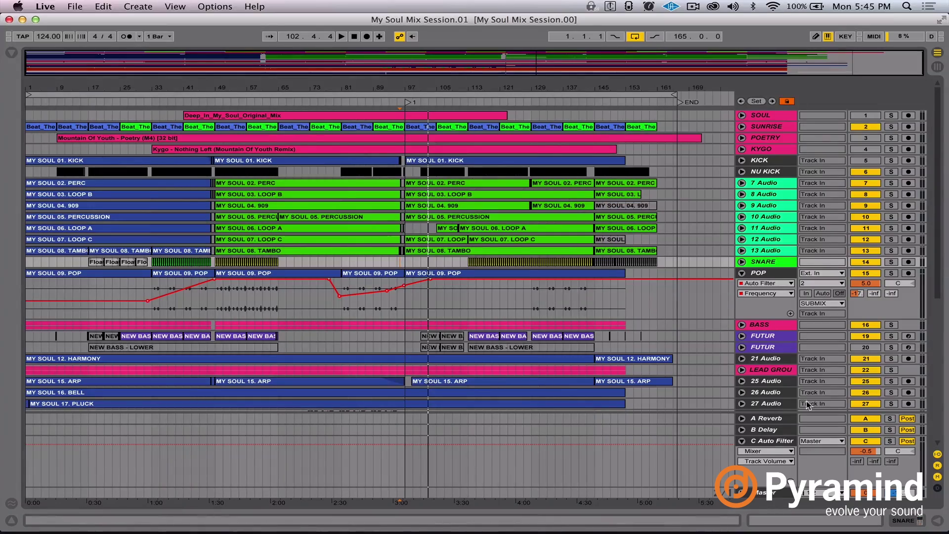
Step: Inspect the waveform of the MY SOUL 22. VOCALS clip on the 33 Audio track and fold the track again
scroll(576, 298, "down", 5)
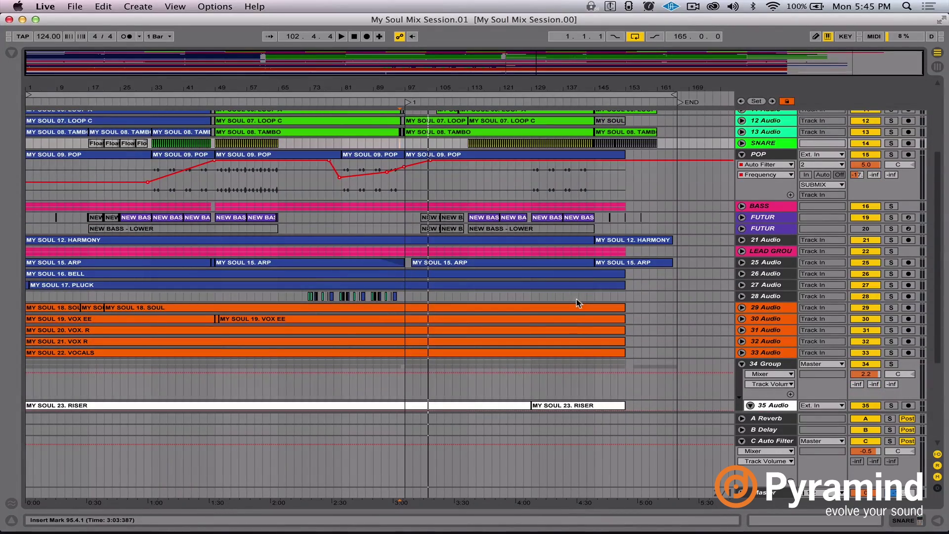
left_click(741, 441)
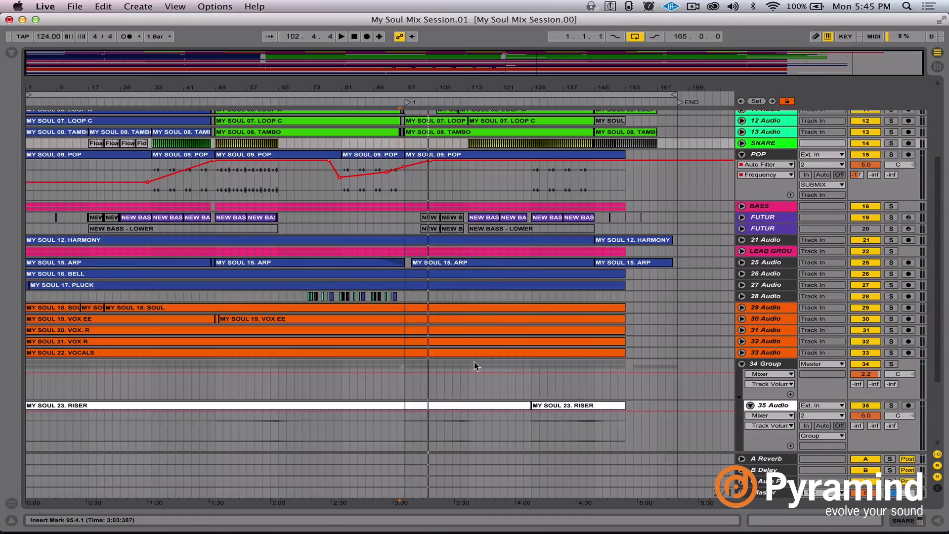
left_click(397, 353)
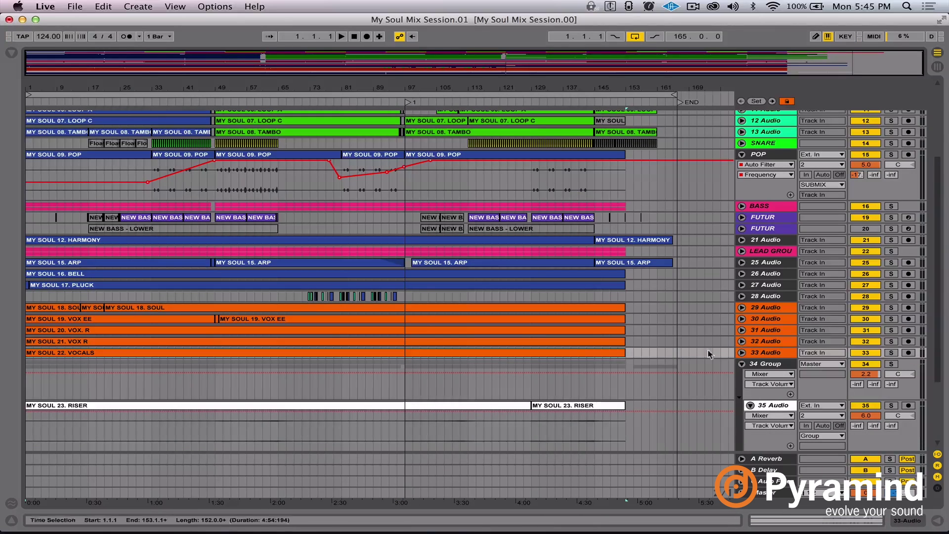
left_click(742, 353)
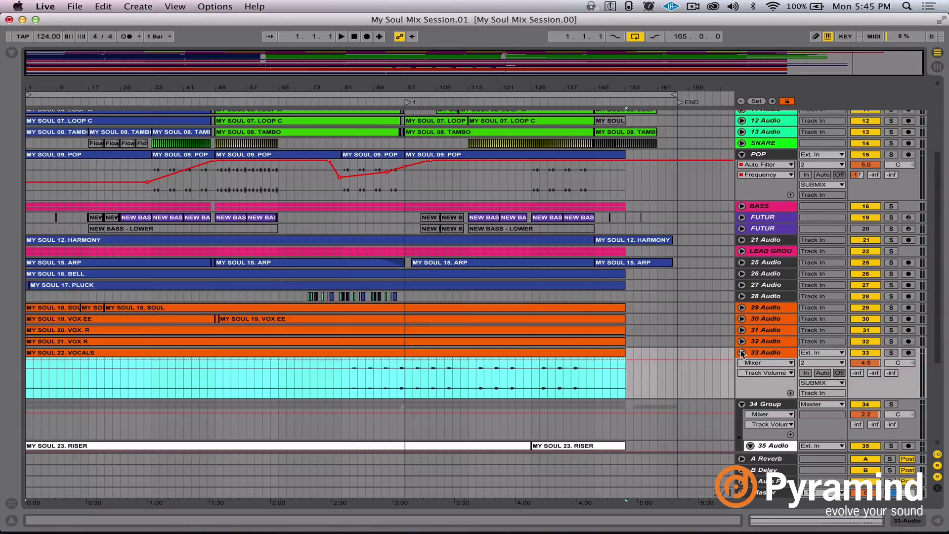
scroll(654, 355, "down", 3)
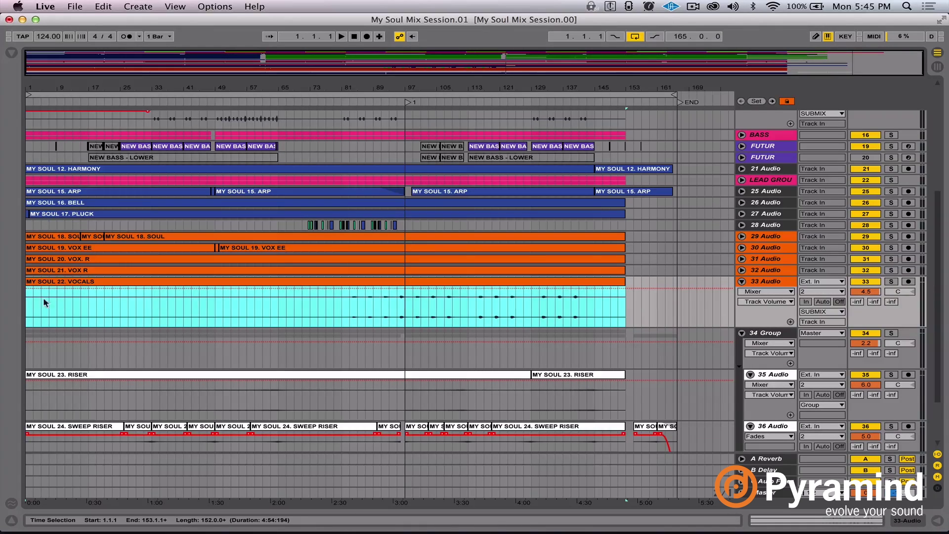
left_click(742, 281)
scroll(587, 310, "up", 6)
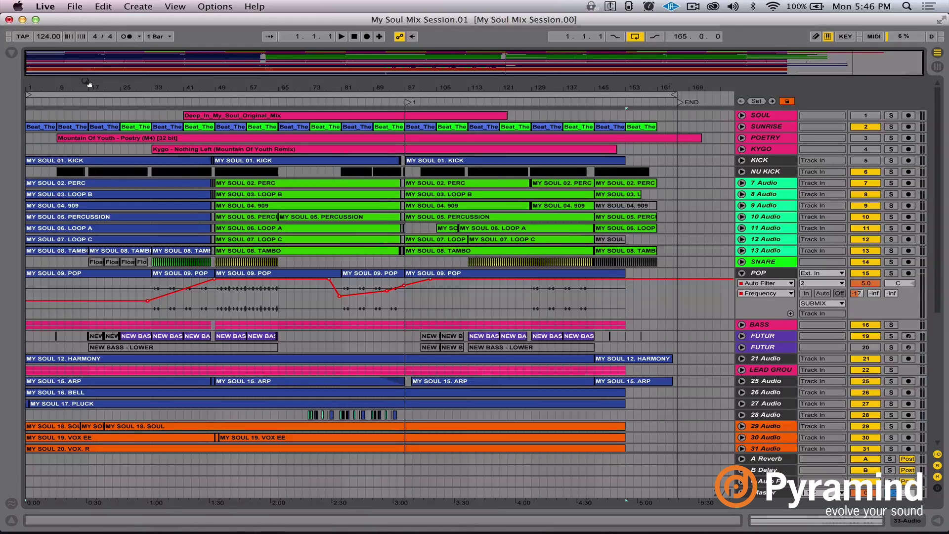
Step: Inspect the short chopped clips on the 28 Audio track before bar 97 and fold the track again
left_click_drag(89, 83, 89, 89)
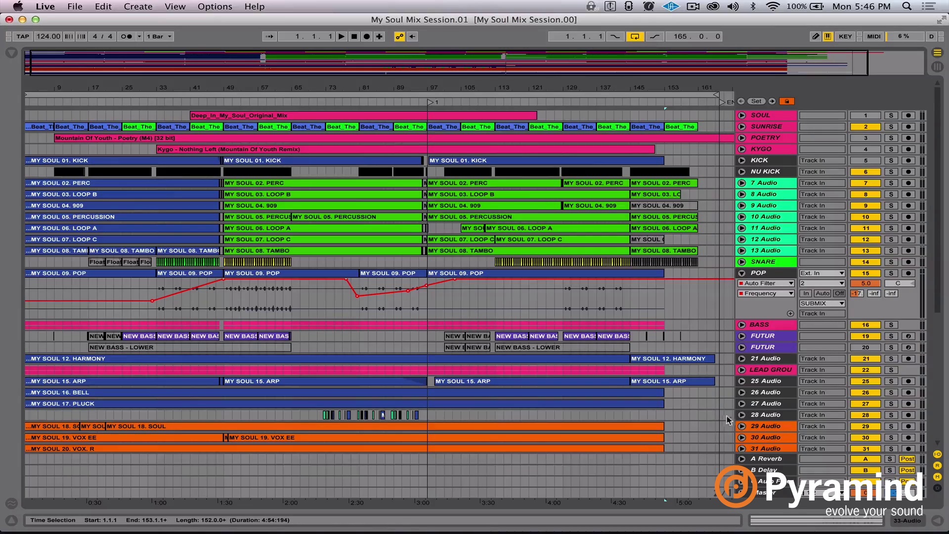
left_click(742, 415)
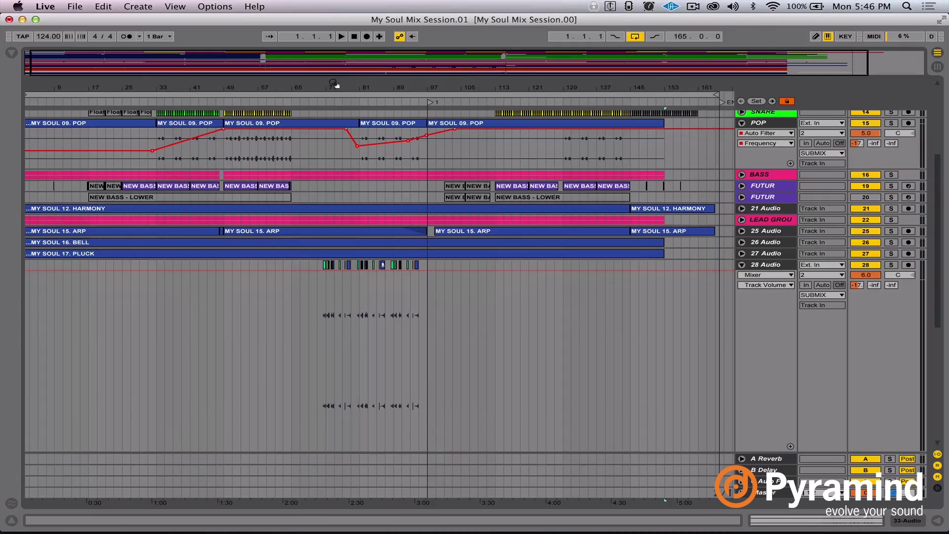
left_click(742, 265)
Step: Unfold the 37 Audio and 39 Audio tracks and inspect the sample of the MY SOUL A-2C-Aether clip at bar 73
scroll(701, 296, "down", 3)
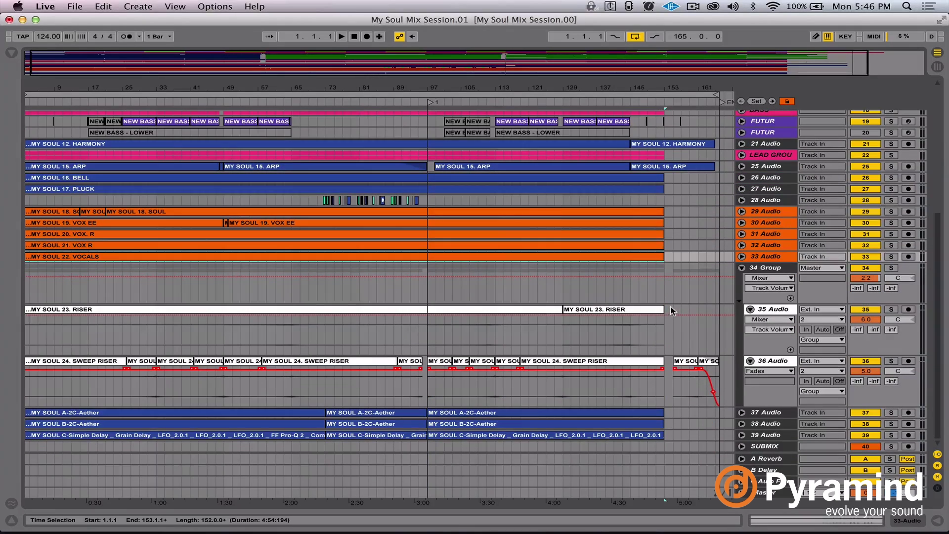
left_click(741, 412)
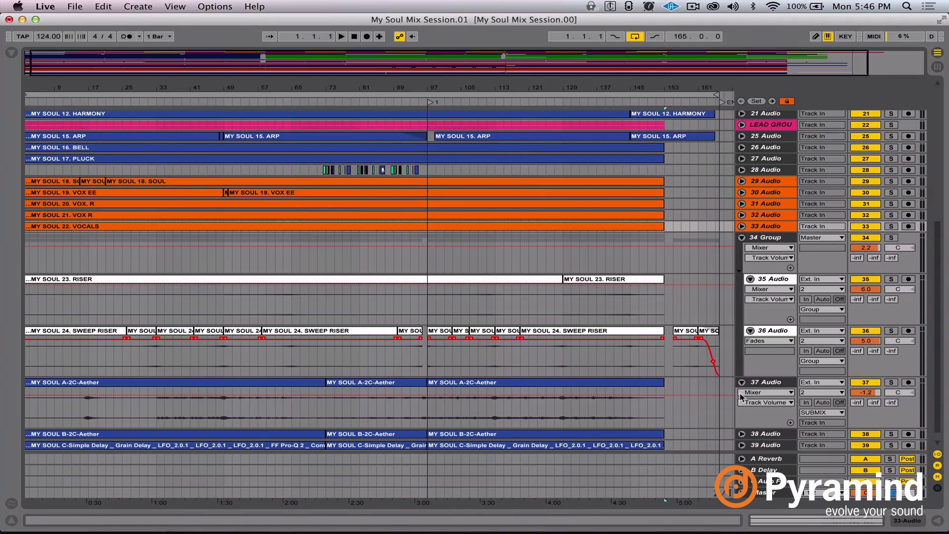
double_click(372, 383)
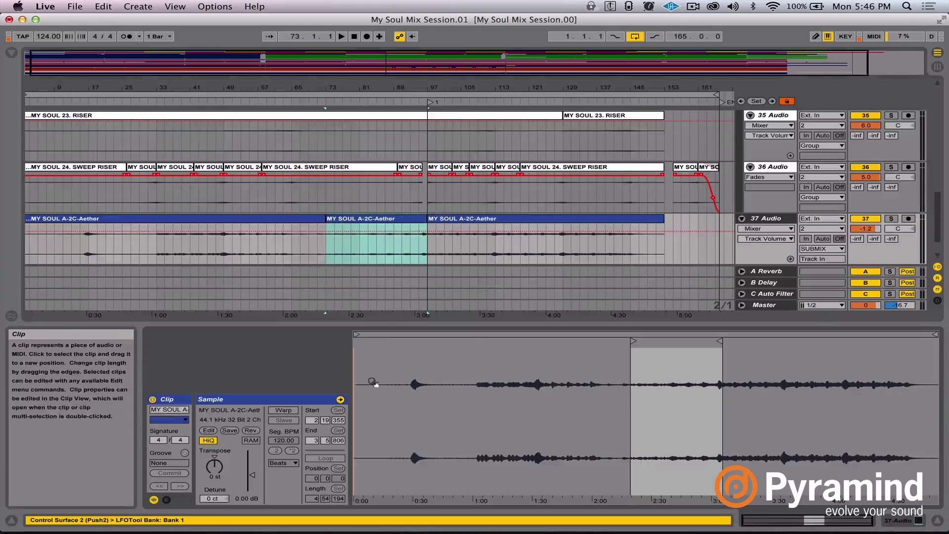
key("super+alt+l")
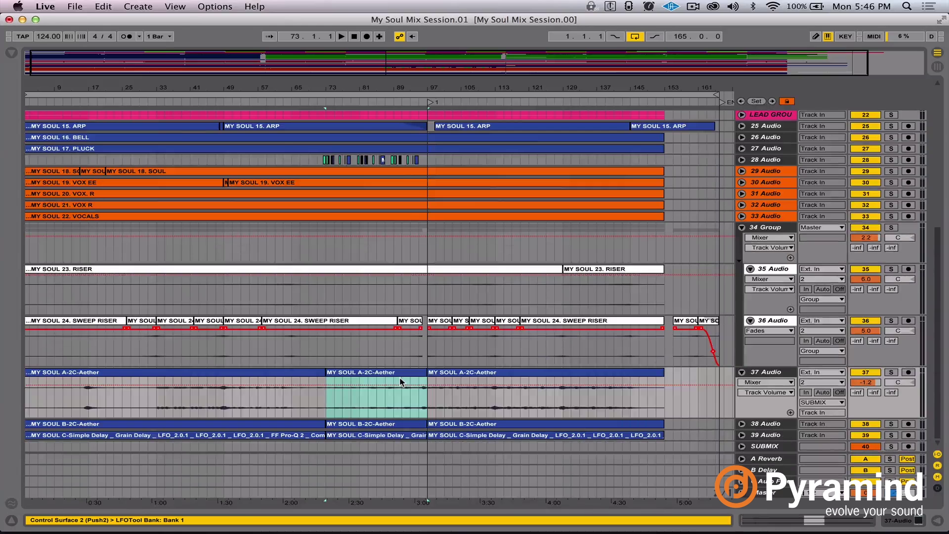
left_click(742, 435)
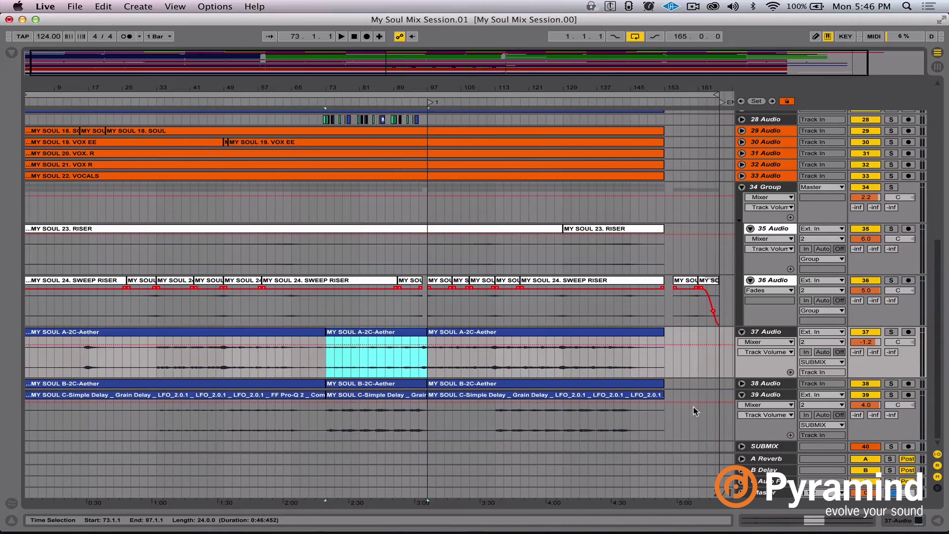
Step: Examine the LFOTool plug-in window on the 39 Audio track, then close it and hide the device view
double_click(764, 395)
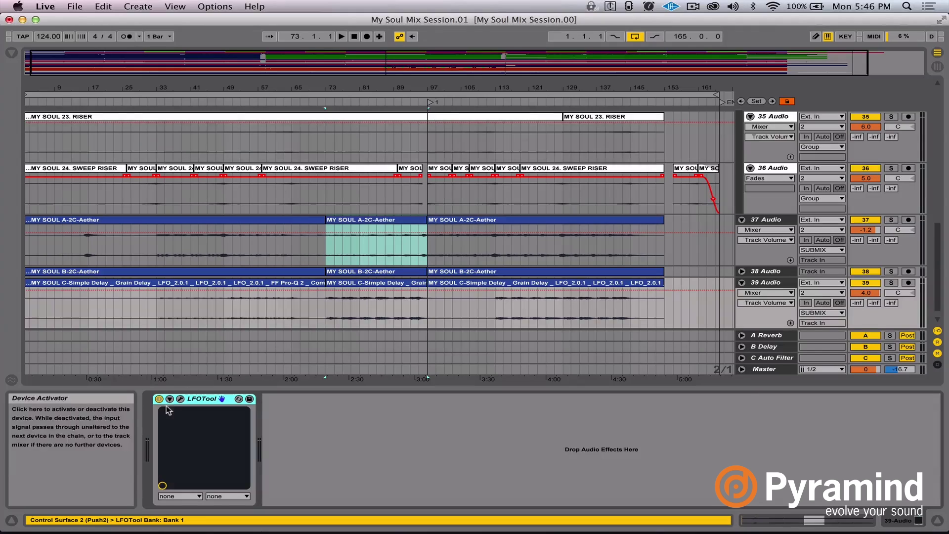
left_click(180, 399)
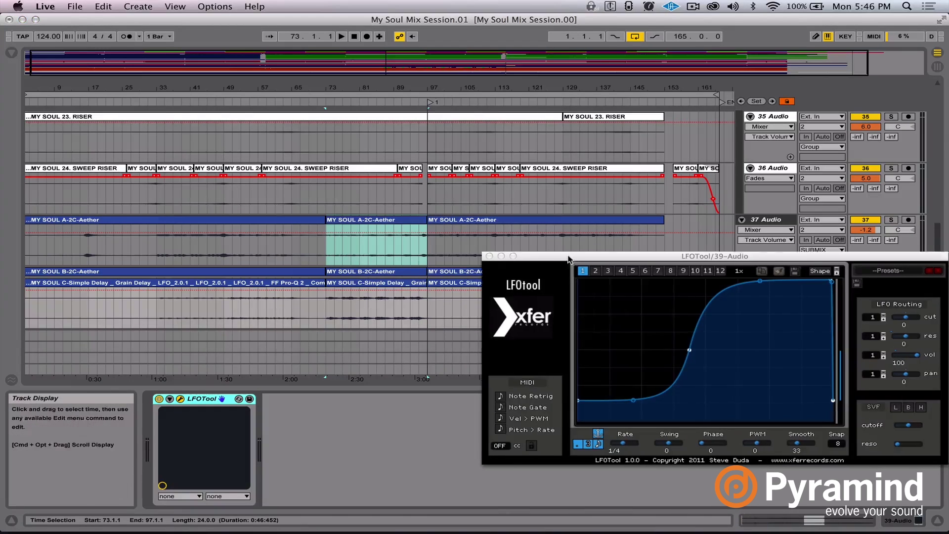
left_click_drag(542, 259, 446, 259)
left_click(394, 255)
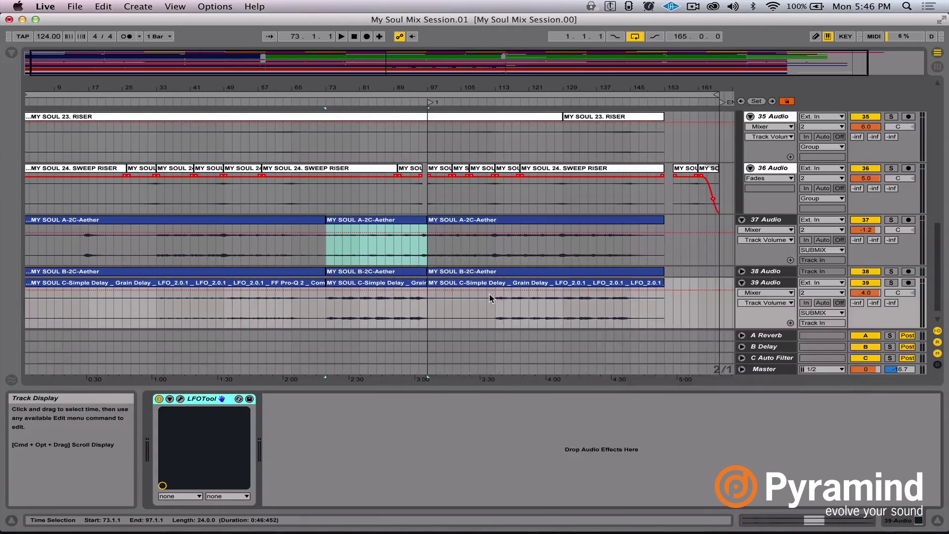
key("super+alt+l")
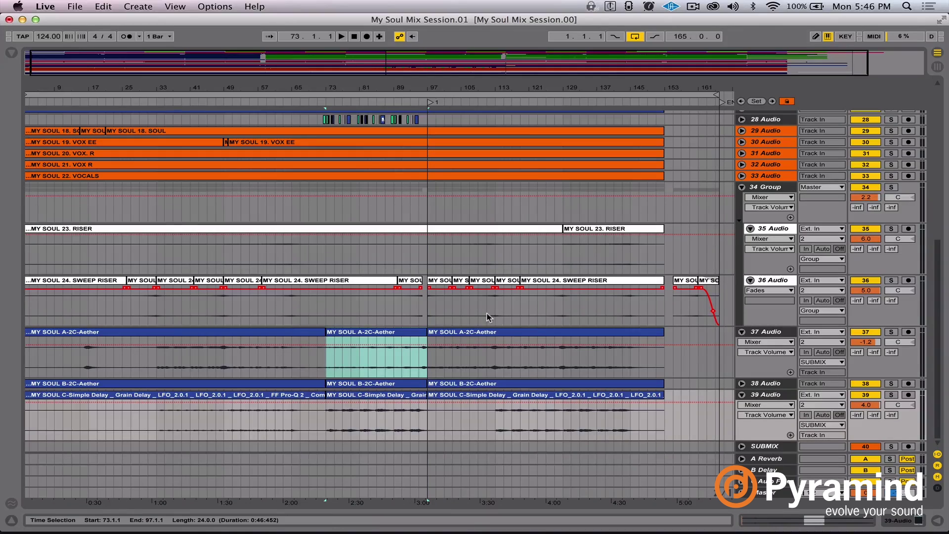
Step: Unfold the SNARE track and place the insert marker at bar 49 on it
scroll(641, 349, "up", 2)
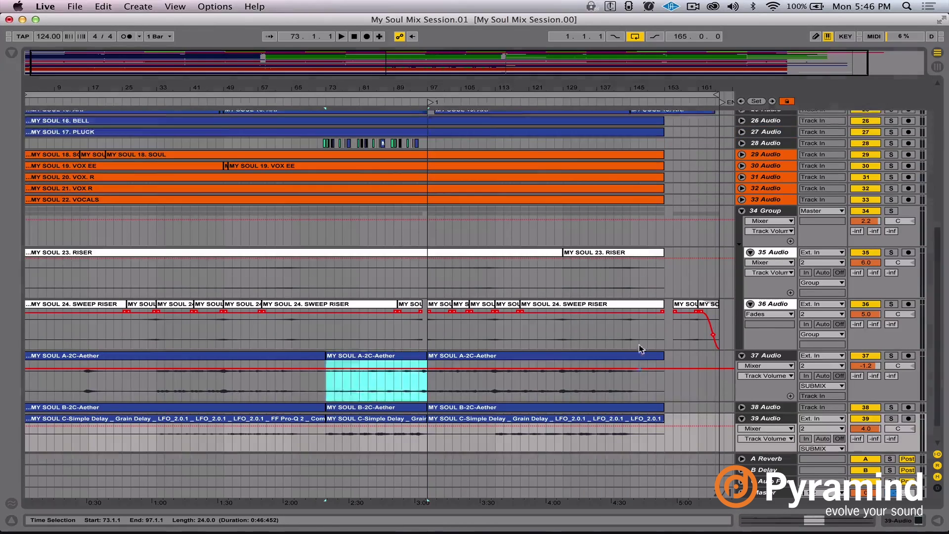
scroll(639, 349, "up", 10)
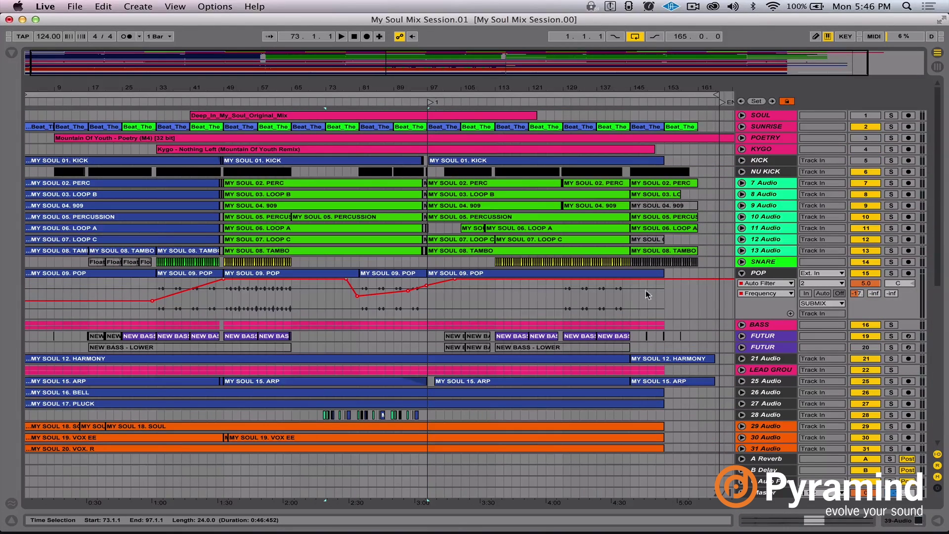
left_click(741, 262)
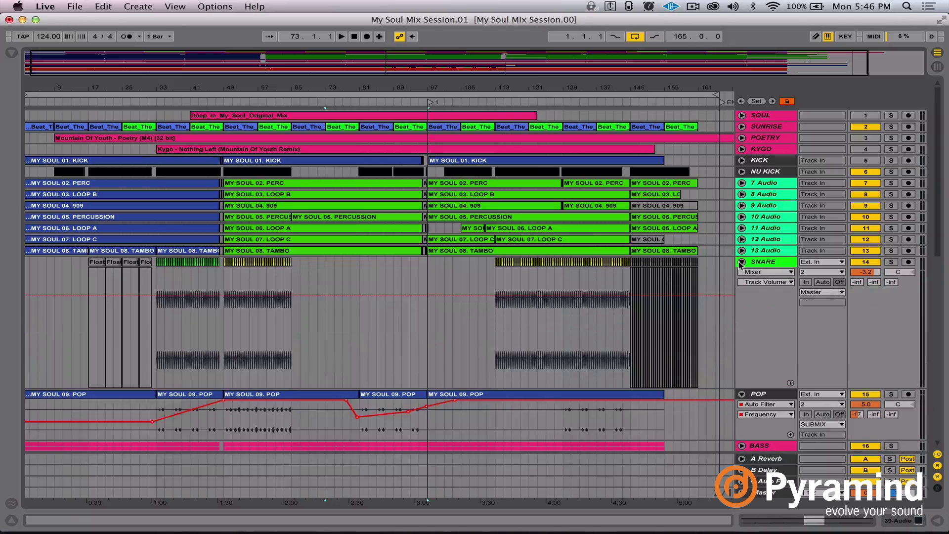
left_click_drag(263, 92, 417, 154)
left_click(259, 341)
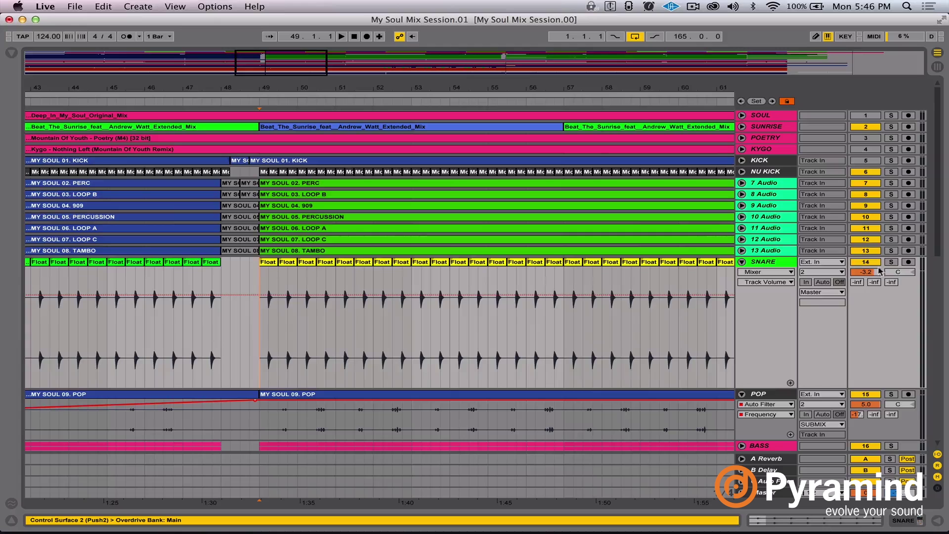
Step: Play the mix from bar 46 and switch the SNARE track off and on again to compare
left_click_drag(419, 88, 470, 74)
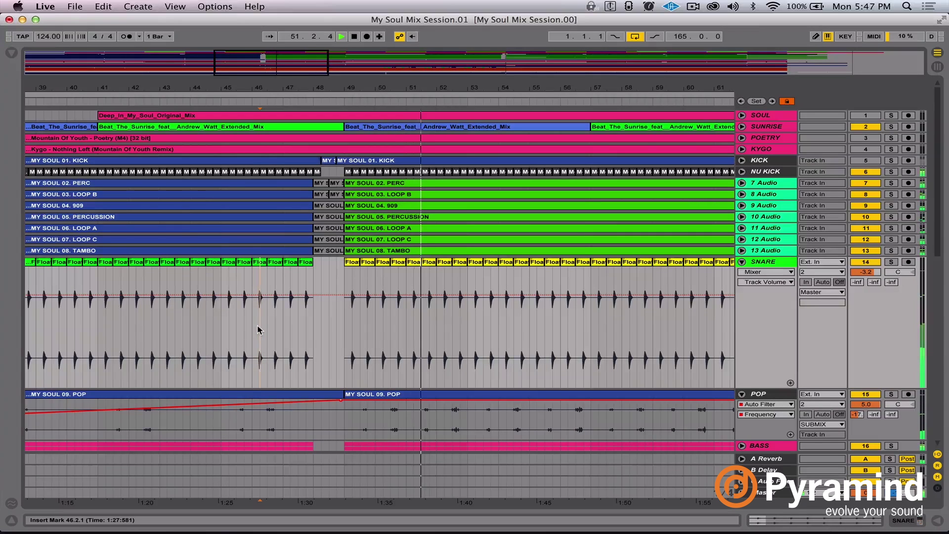
left_click_drag(501, 83, 548, 80)
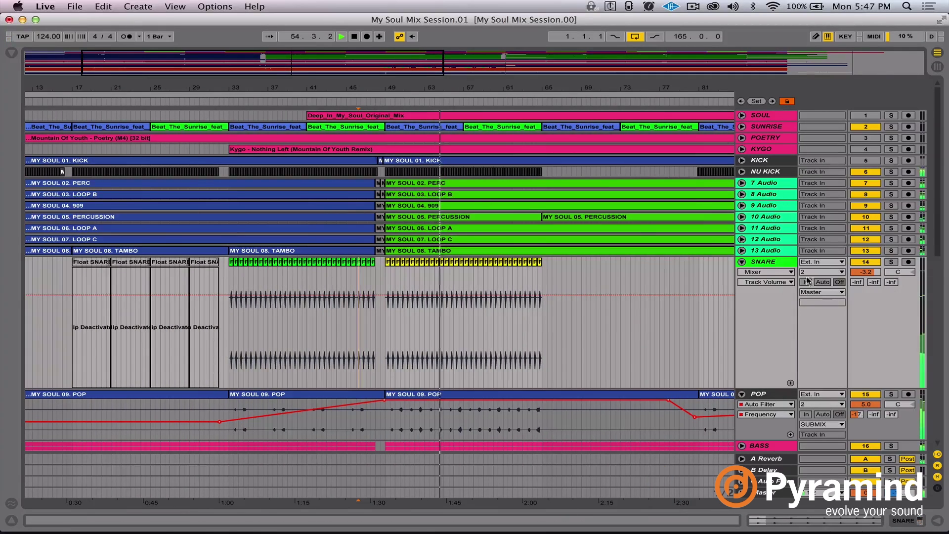
left_click(865, 262)
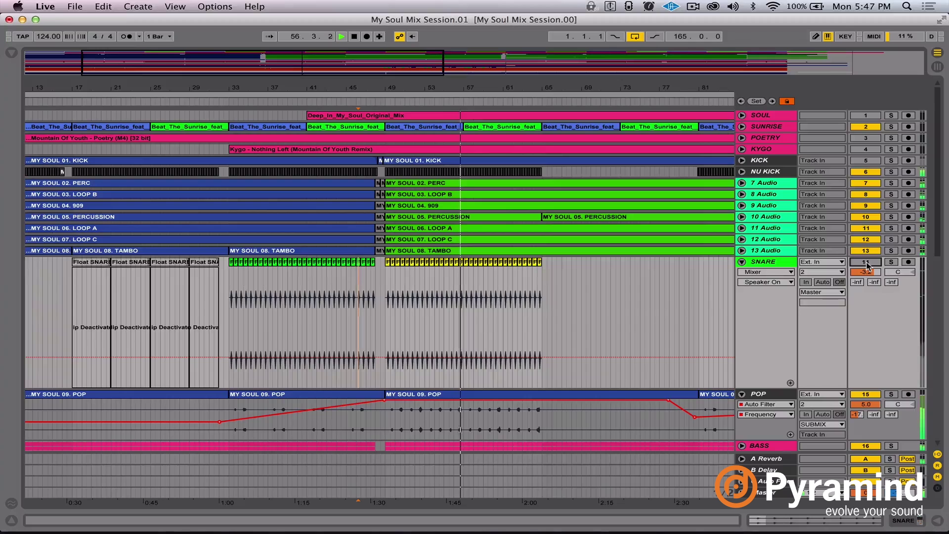
left_click(866, 262)
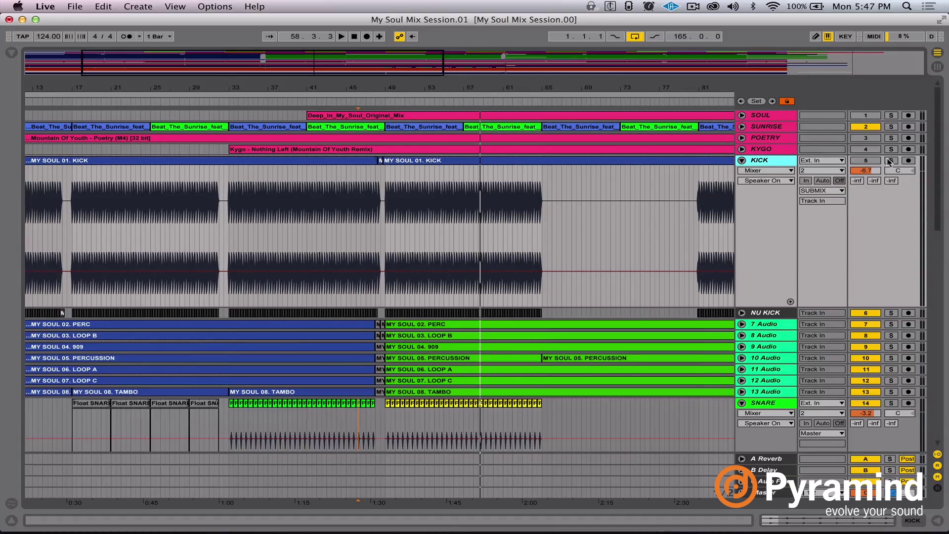
Step: Solo the original KICK track and play it from bar 49
left_click(893, 161)
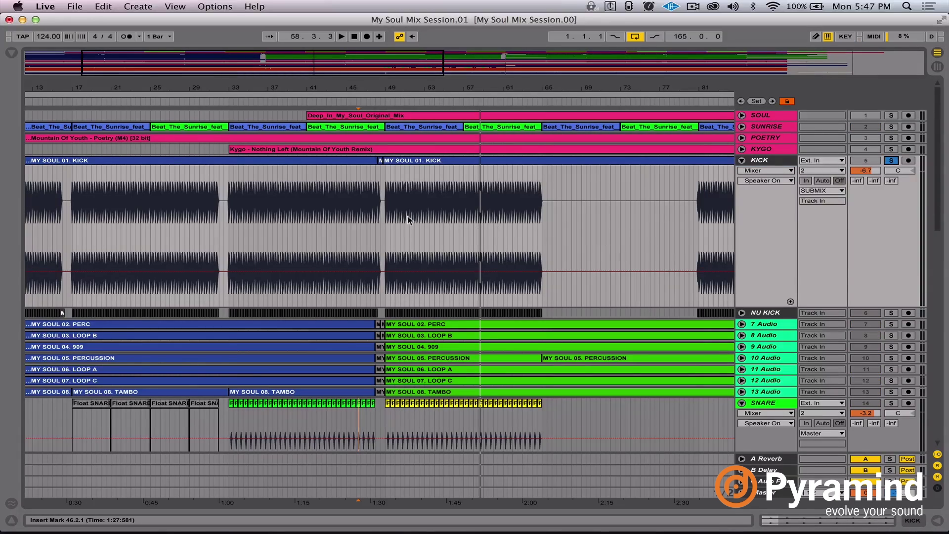
left_click(388, 232)
key("space")
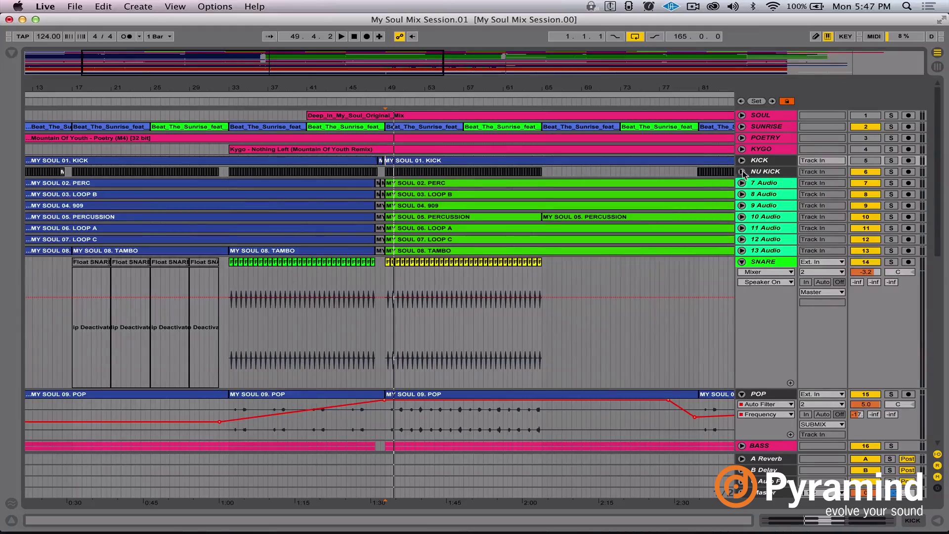
Step: Unfold the NU KICK track, audition it soloed from bar 49, and release the solo
left_click(742, 172)
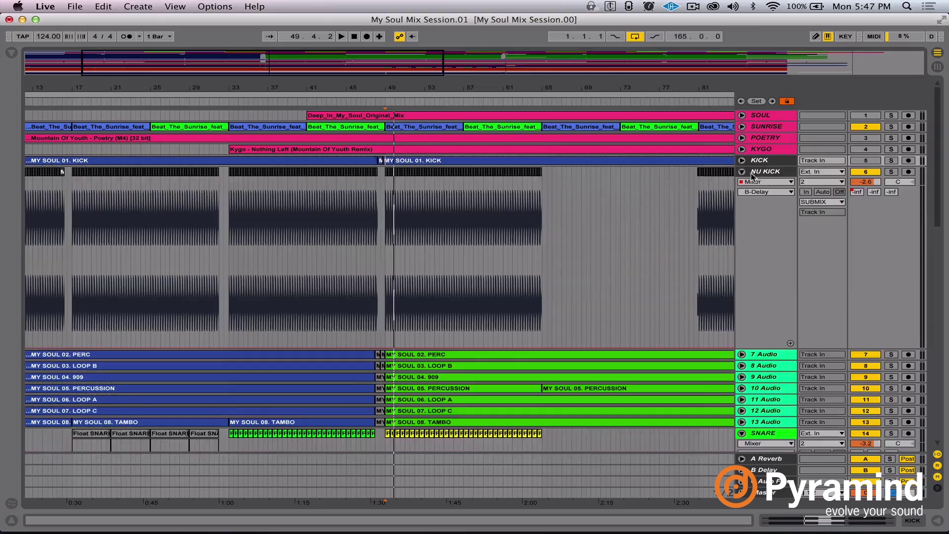
left_click_drag(388, 87, 406, 92)
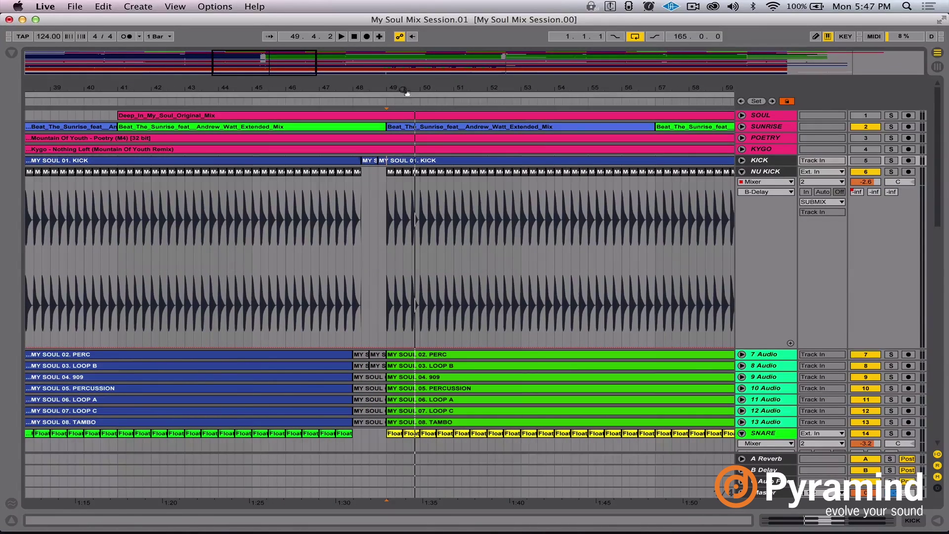
left_click(390, 281)
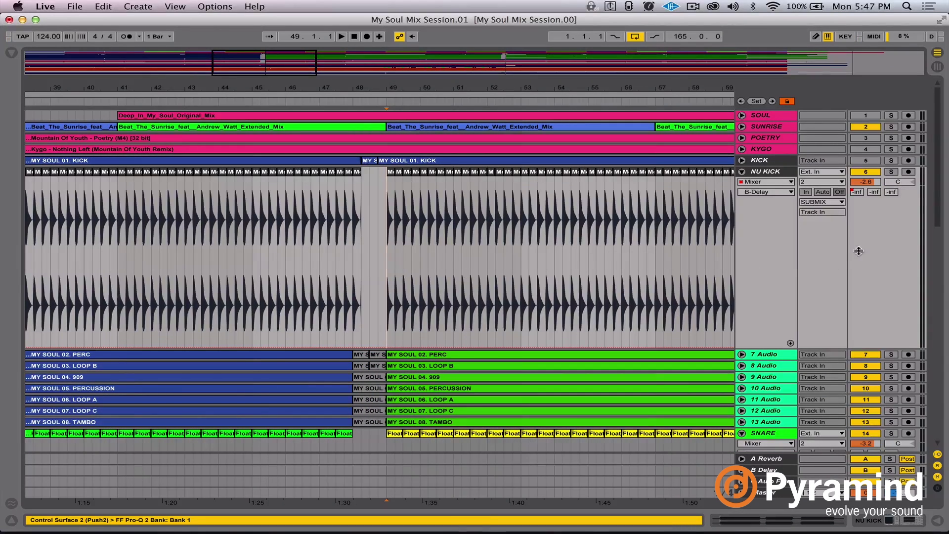
left_click(891, 172)
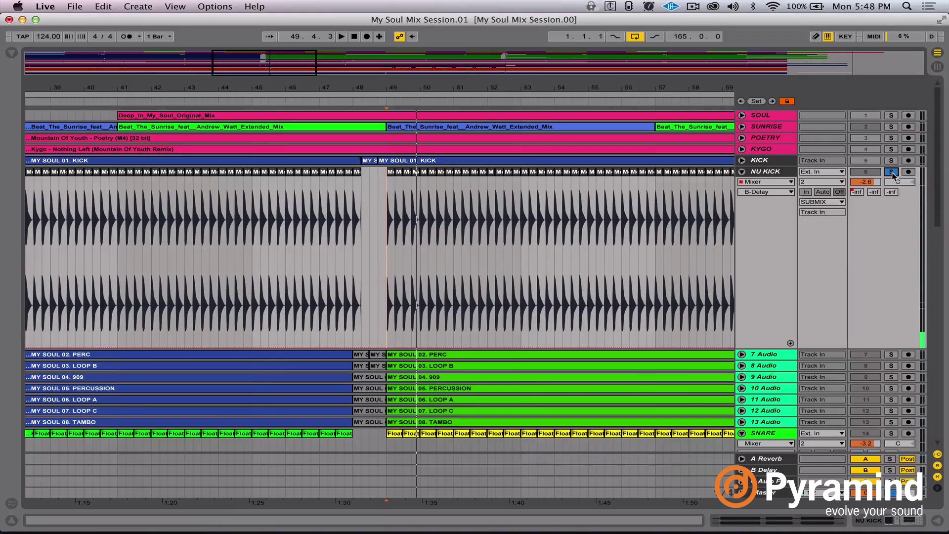
left_click(892, 172)
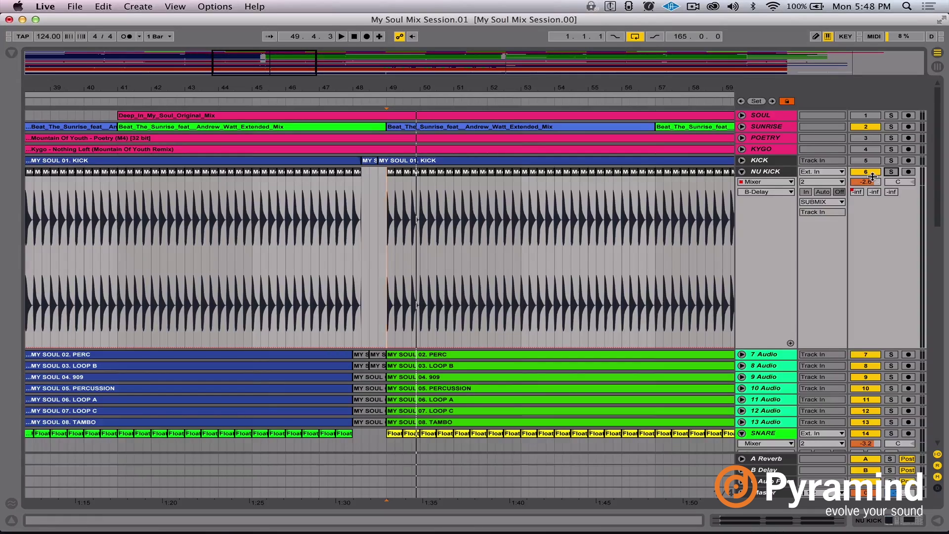
Step: Play the mix from bar 49, deactivating the NU KICK track and activating the original KICK track in its place
key("space")
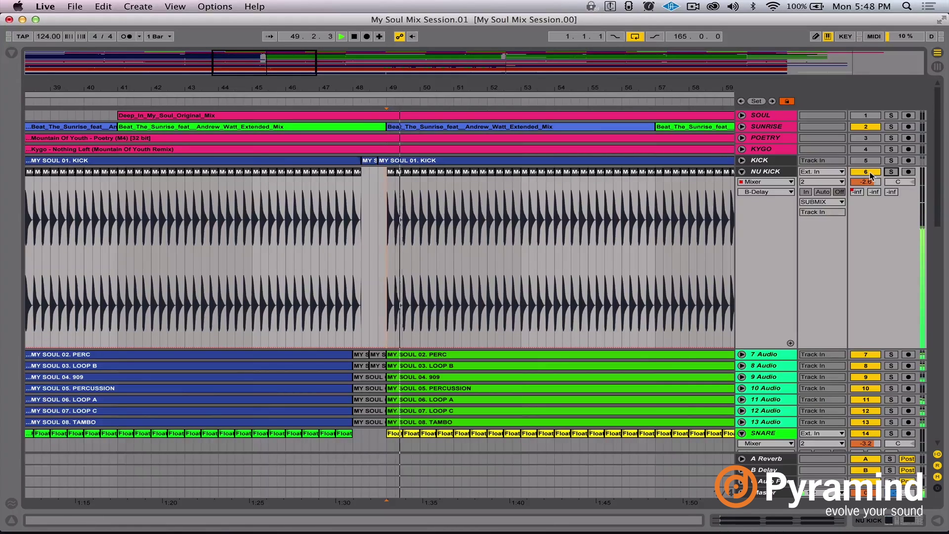
left_click(870, 172)
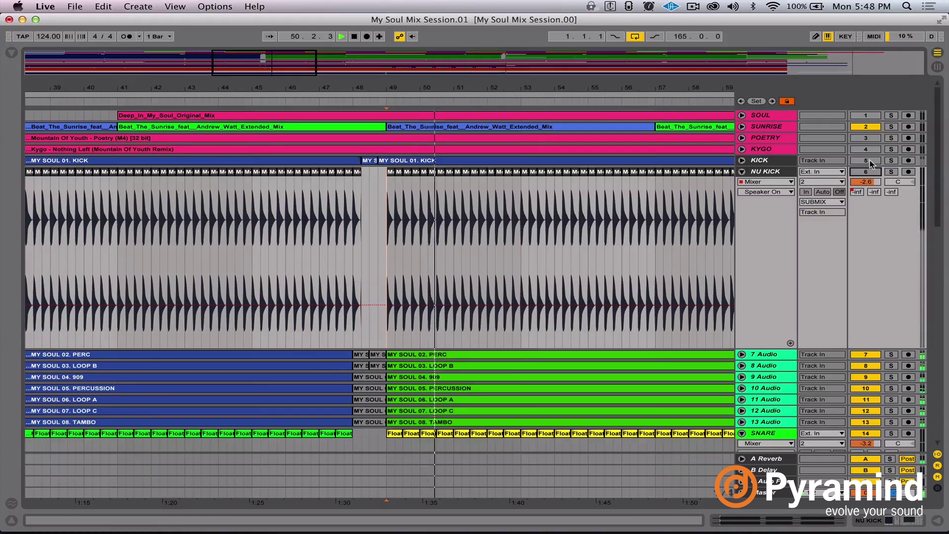
left_click(870, 162)
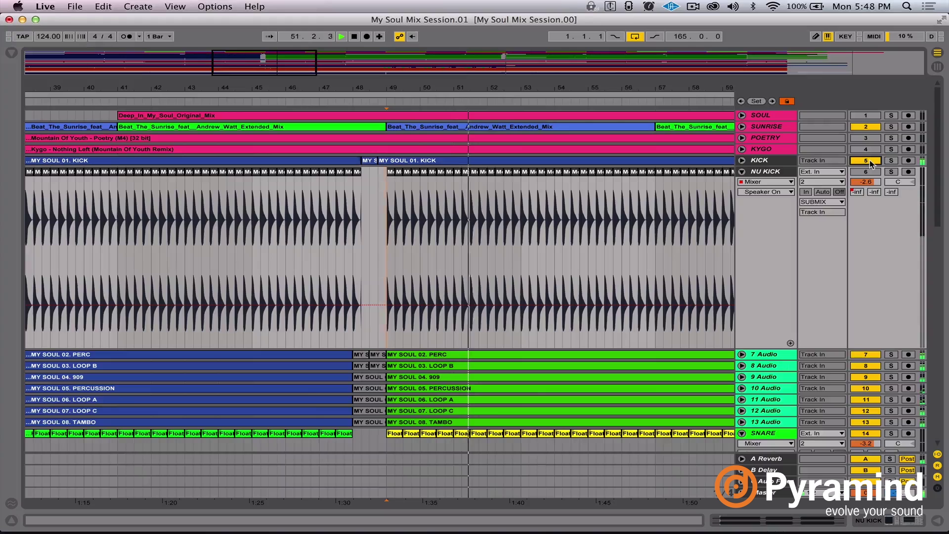
Step: Deactivate the original KICK track and activate the NU KICK track in its place while the mix plays
left_click(870, 161)
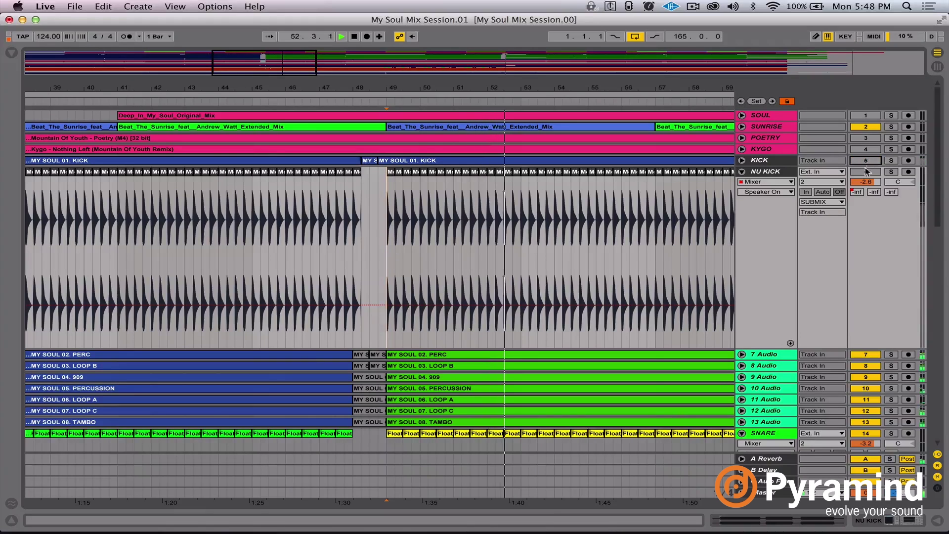
left_click(864, 172)
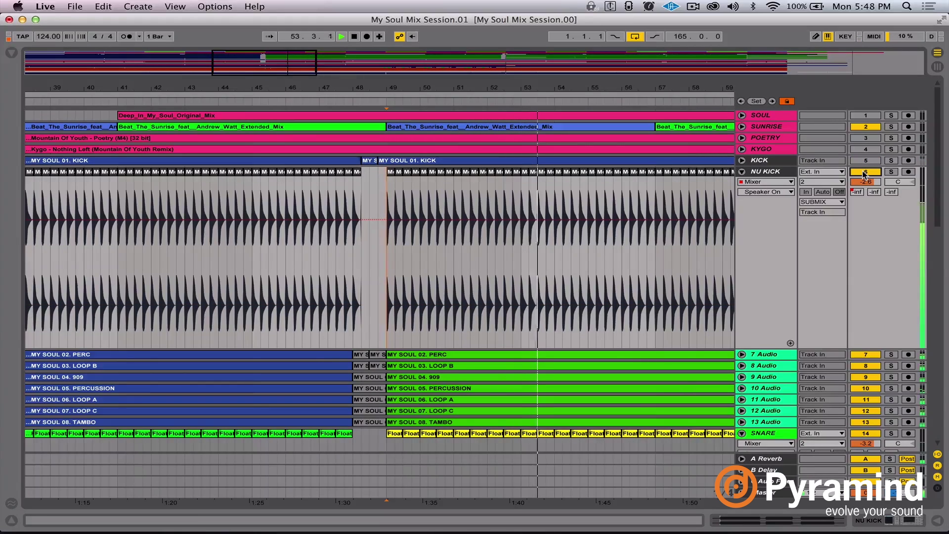
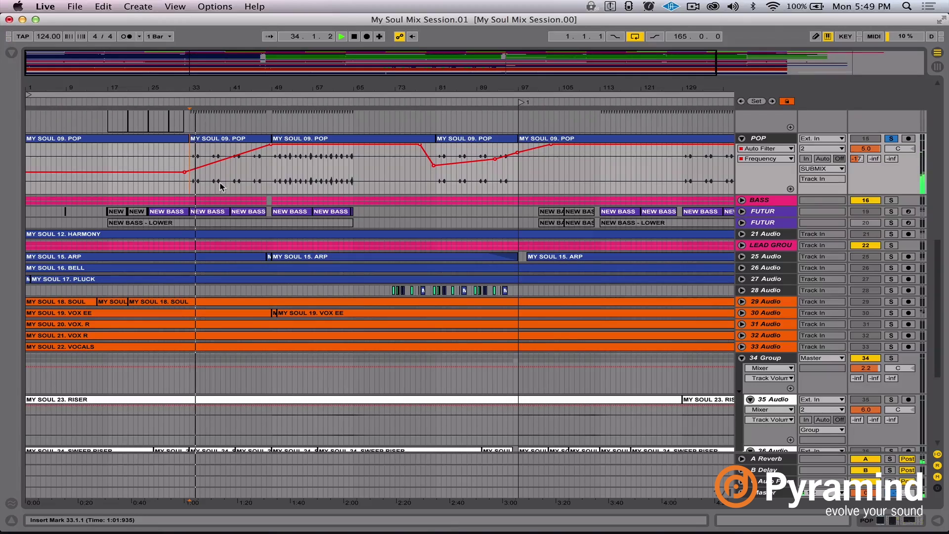
Step: Play the soloed POP track from bar 49
left_click(272, 177)
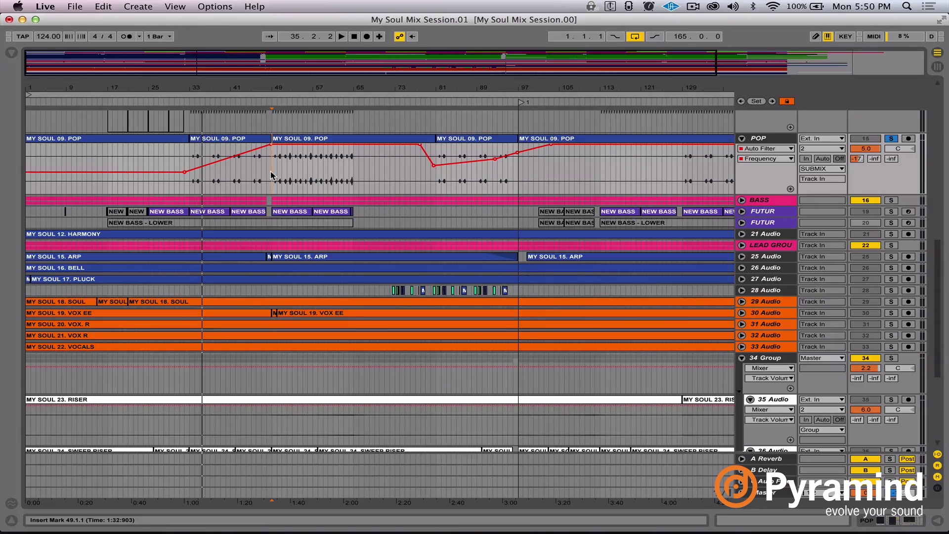
key("space")
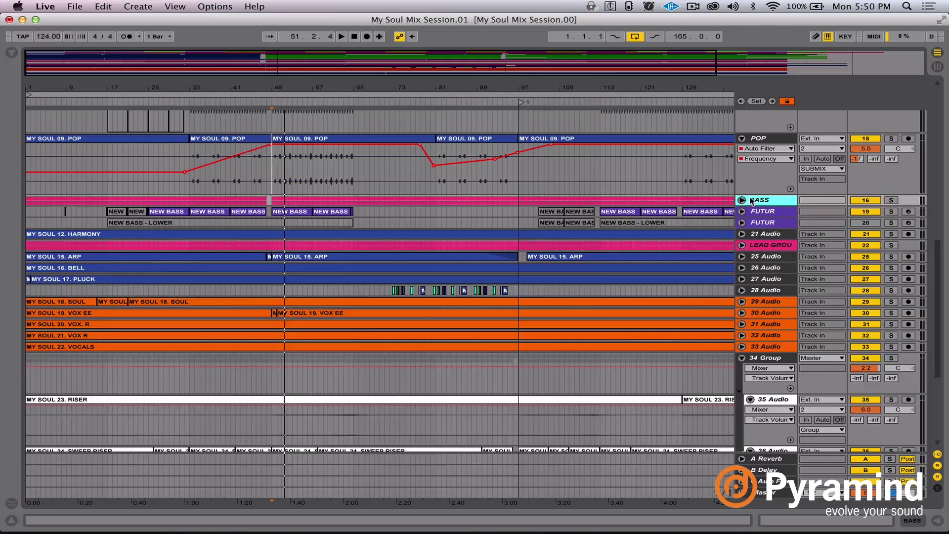
Step: Unfold the BASS group and audition its first BASS track soloed from bar 49
left_click(743, 199)
scroll(616, 235, "down", 5)
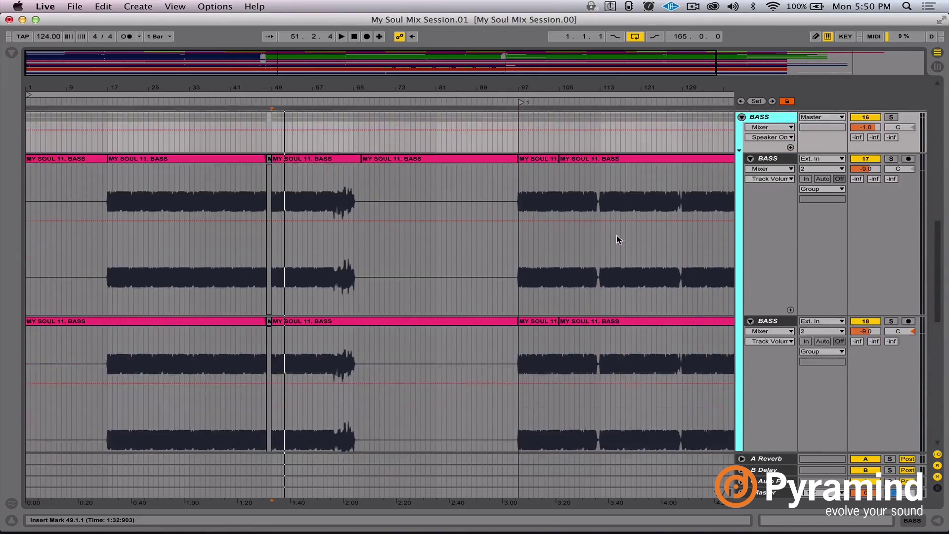
scroll(616, 235, "up", 3)
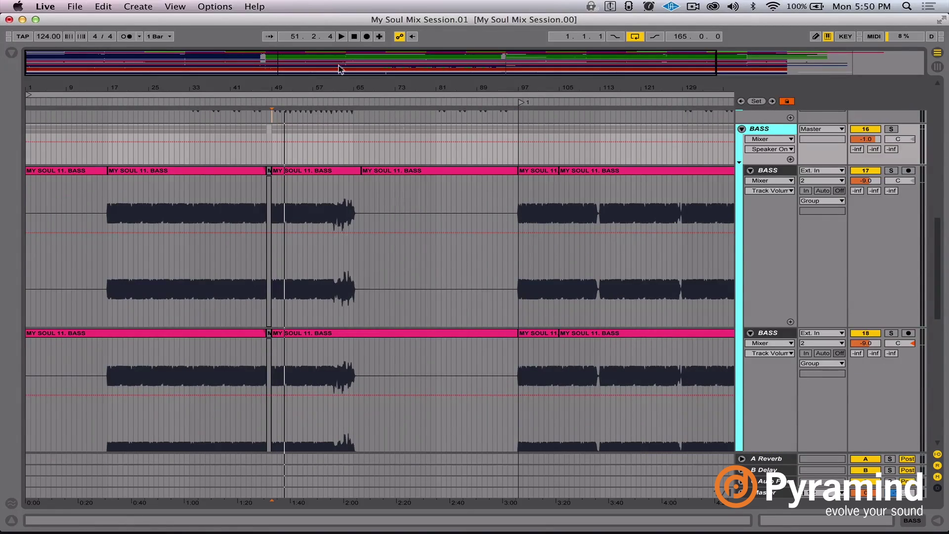
left_click_drag(270, 82, 488, 222)
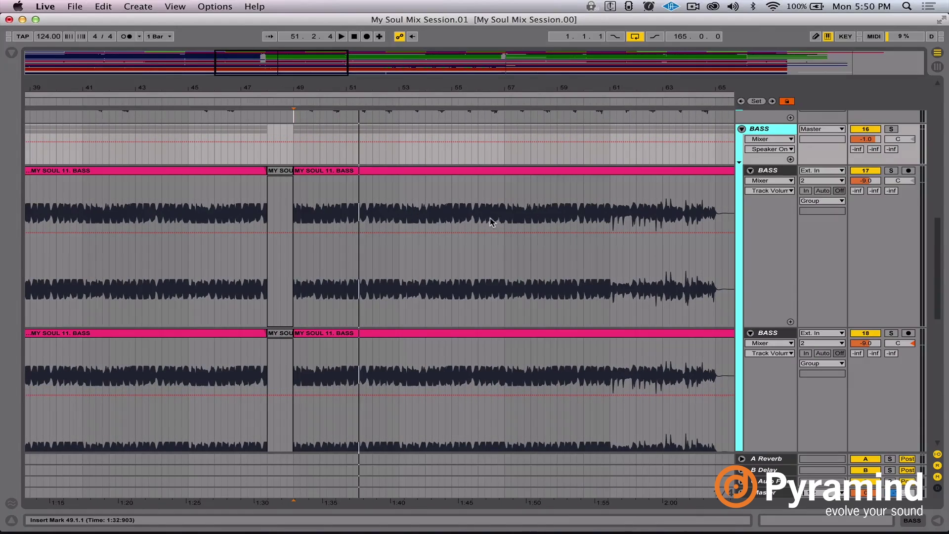
left_click(892, 171)
left_click(290, 278)
key("space")
key("space")
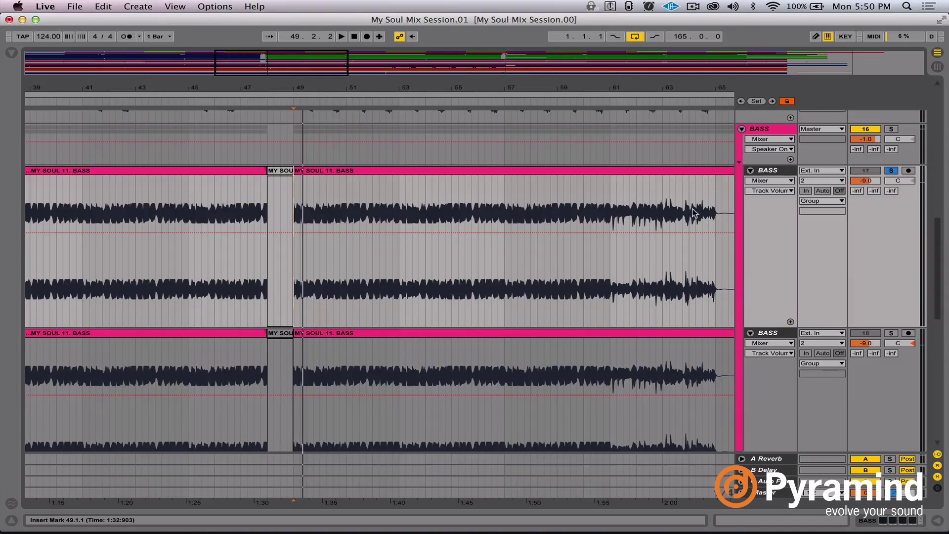
Step: Split the MY SOUL 11. BASS clip on the second BASS track at 49.1.3 and 49.2
scroll(294, 224, "down", 5)
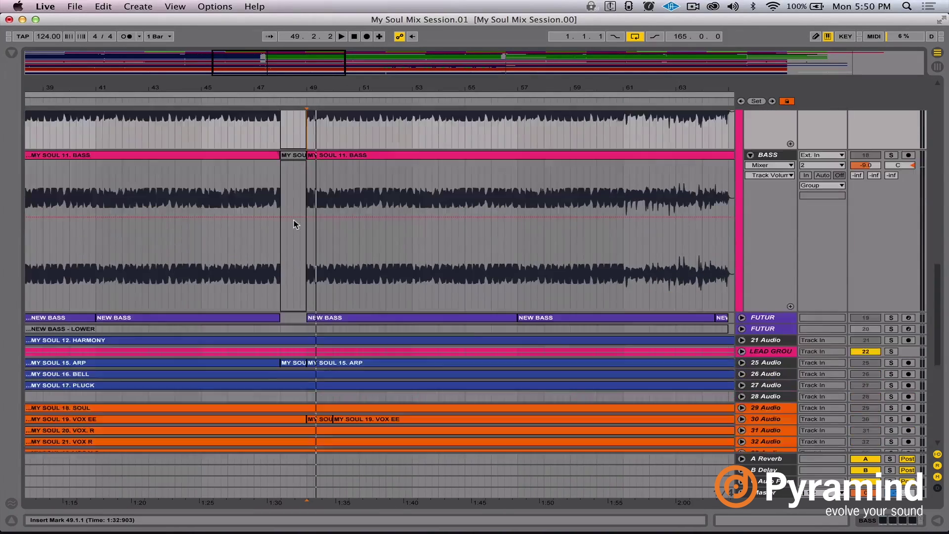
left_click(305, 220)
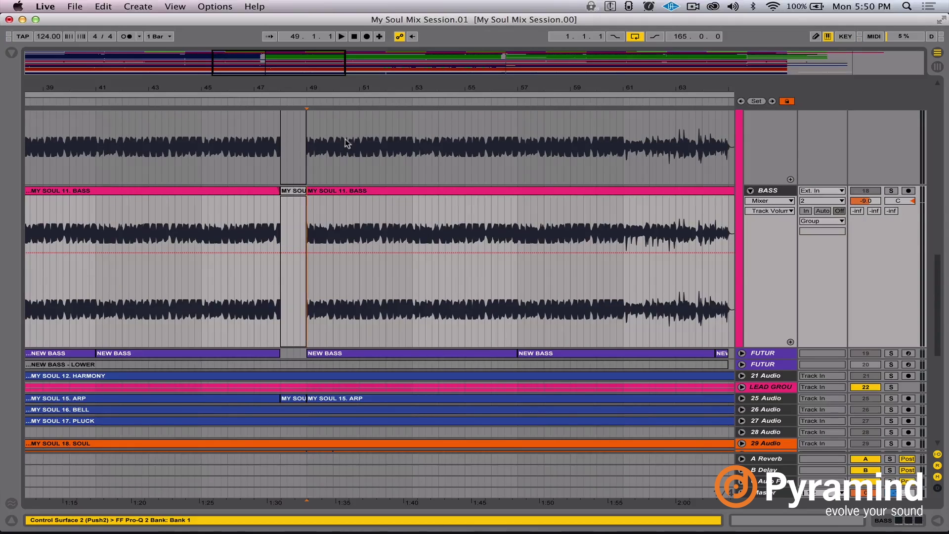
left_click_drag(318, 90, 307, 291)
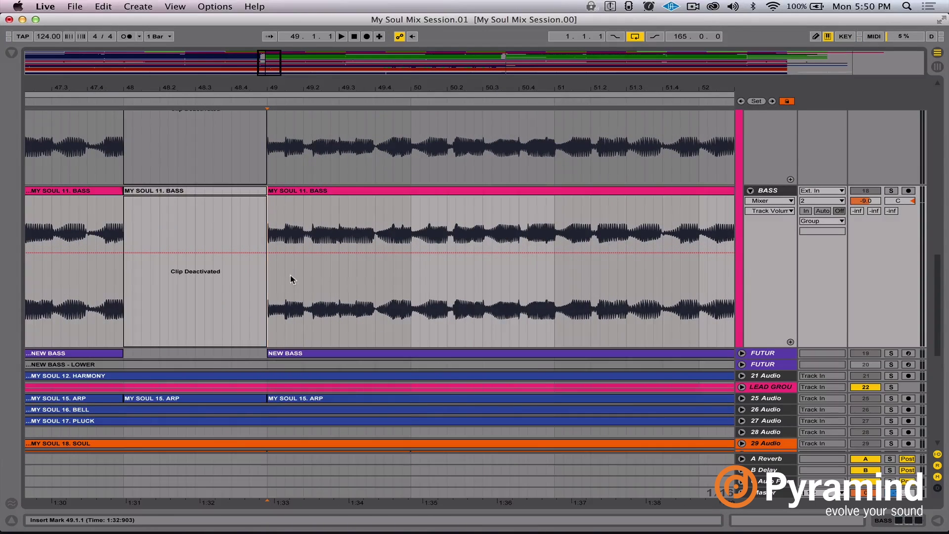
left_click(286, 274)
key("super+e")
left_click(304, 275)
key("super+e")
Step: Inspect the clip gain in the first short bass slice's sample settings and close the clip view
left_click(273, 189)
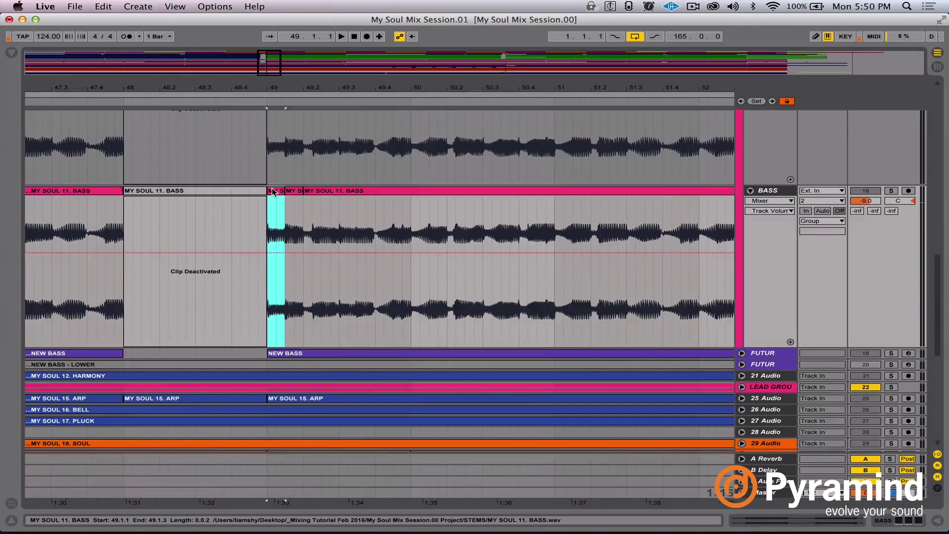
double_click(272, 191)
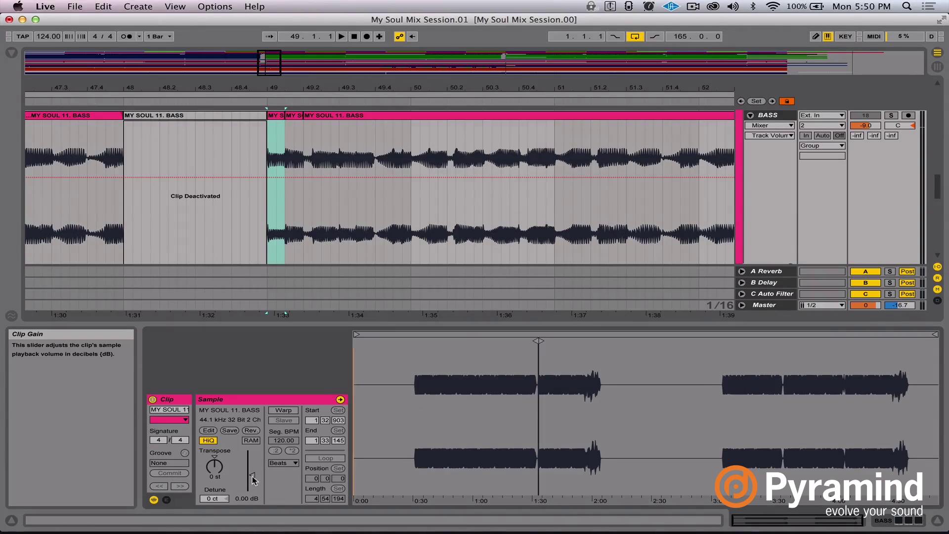
key("super+alt+l")
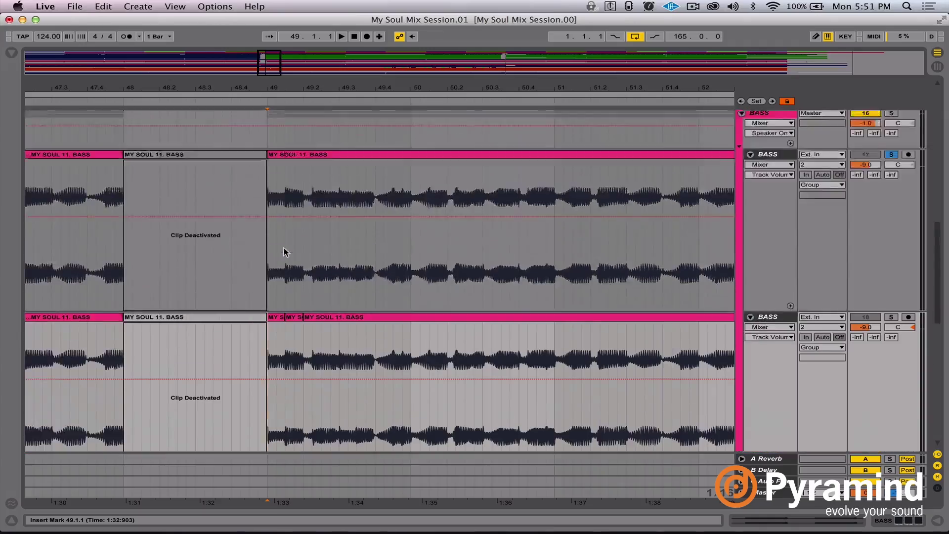
Step: Play the bass from bar 49, soloing the second BASS track to compare it with the first
scroll(462, 263, "up", 5)
scroll(462, 263, "down", 5)
scroll(462, 265, "down", 1)
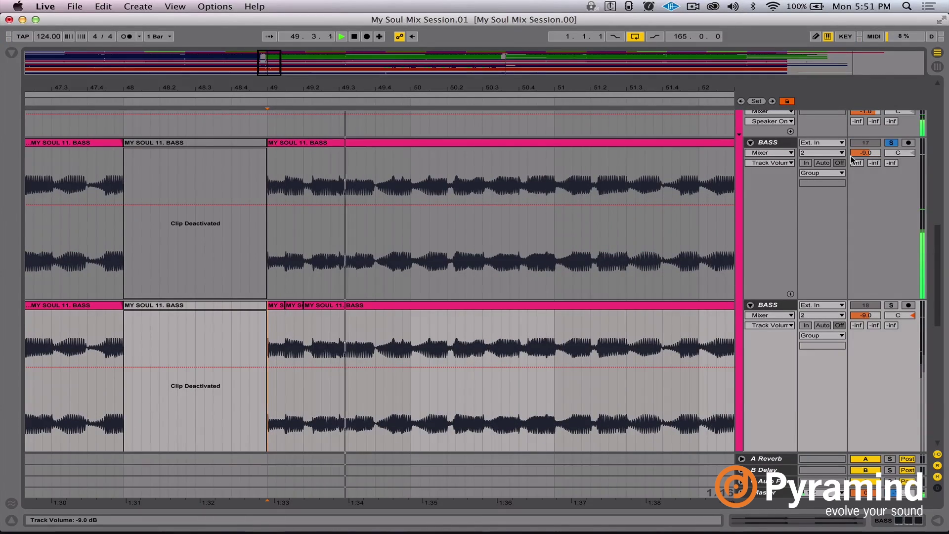
left_click(891, 305)
key("space")
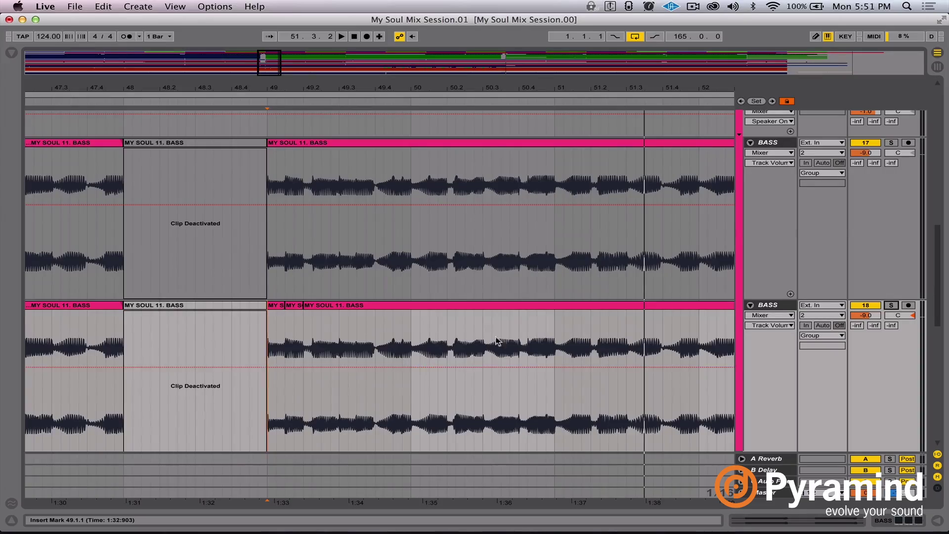
Step: Play the whole BASS group from bar 49 to hear both bass layers together
scroll(479, 368, "up", 5)
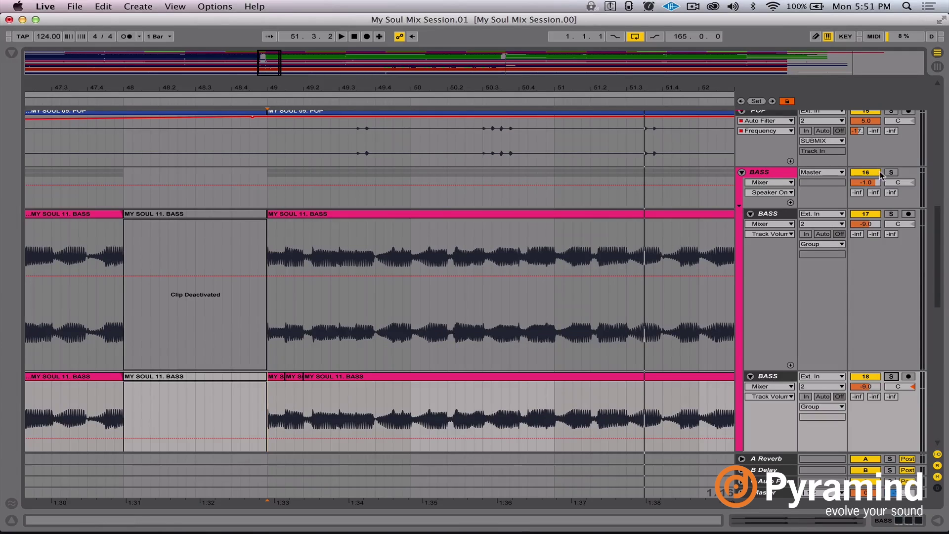
key("space")
left_click(270, 303)
left_click_drag(480, 89, 480, 63)
scroll(569, 243, "down", 10)
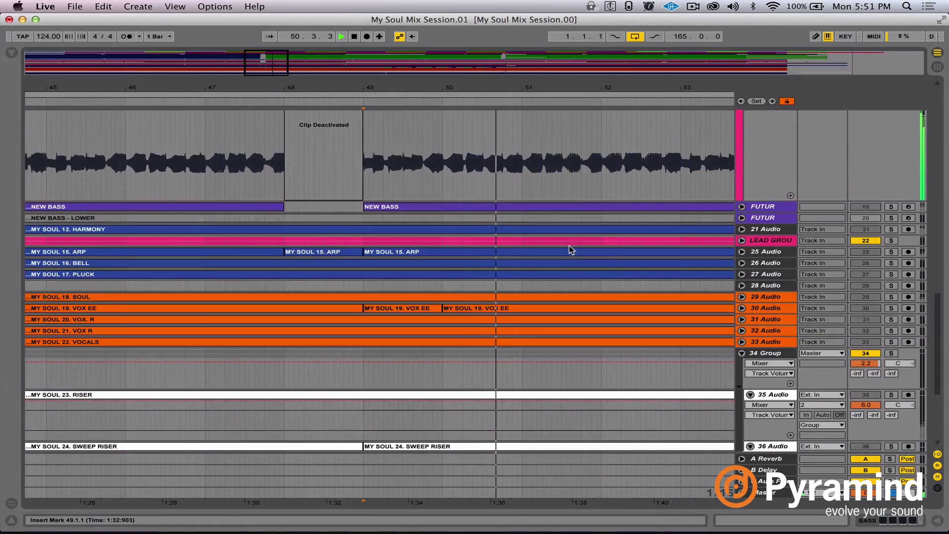
scroll(640, 231, "up", 5)
scroll(638, 226, "up", 3)
scroll(639, 226, "down", 2)
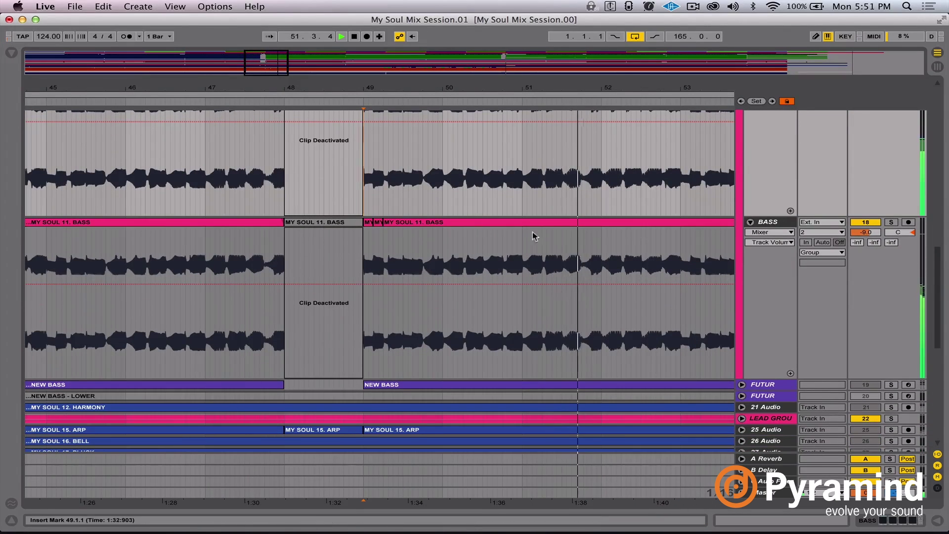
Step: Unfold the first FUTUR track and play its NEW BASS part soloed along with the BASS group from bar 49
left_click(742, 385)
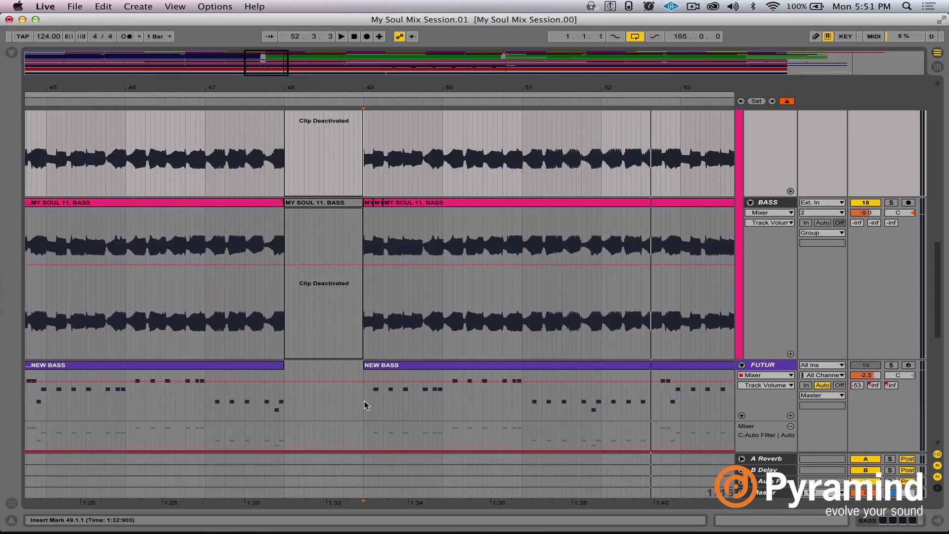
key("space")
left_click(365, 405)
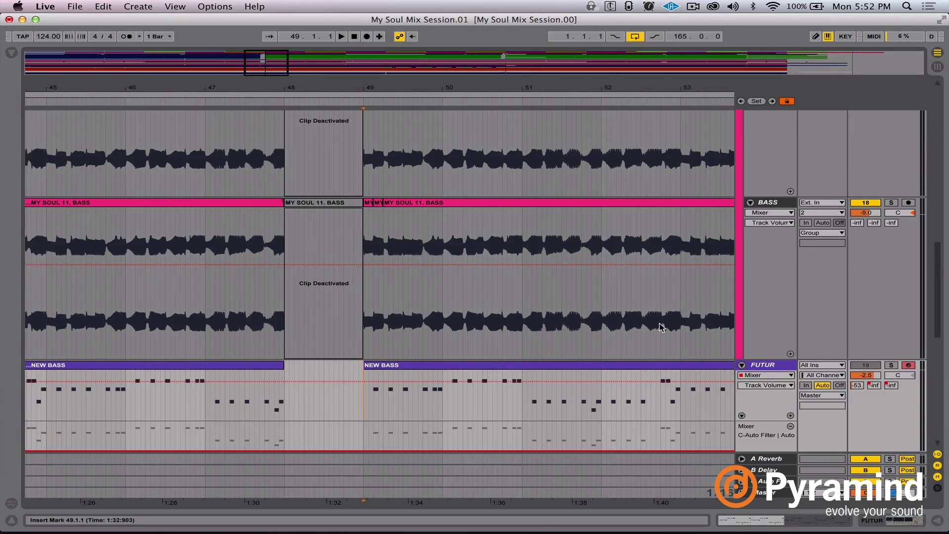
scroll(659, 323, "down", 4)
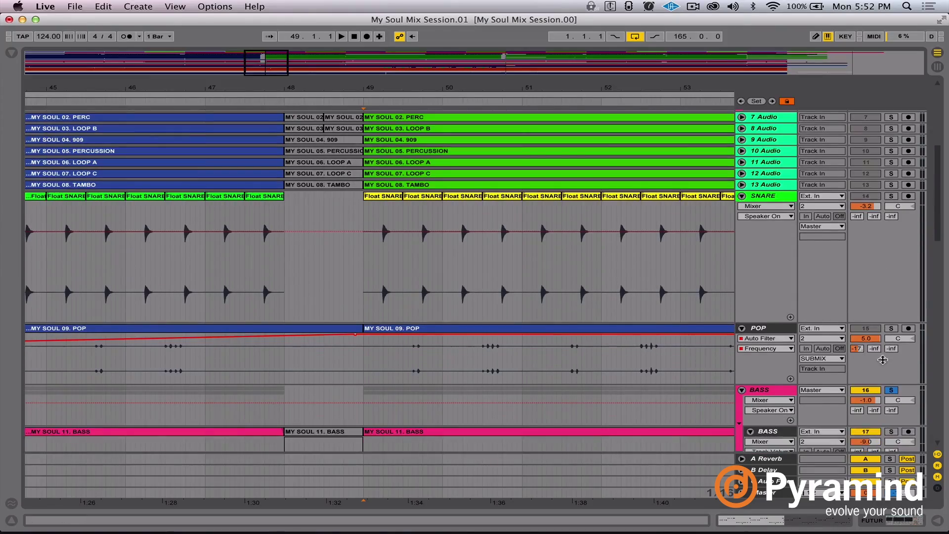
scroll(665, 303, "down", 10)
key("space")
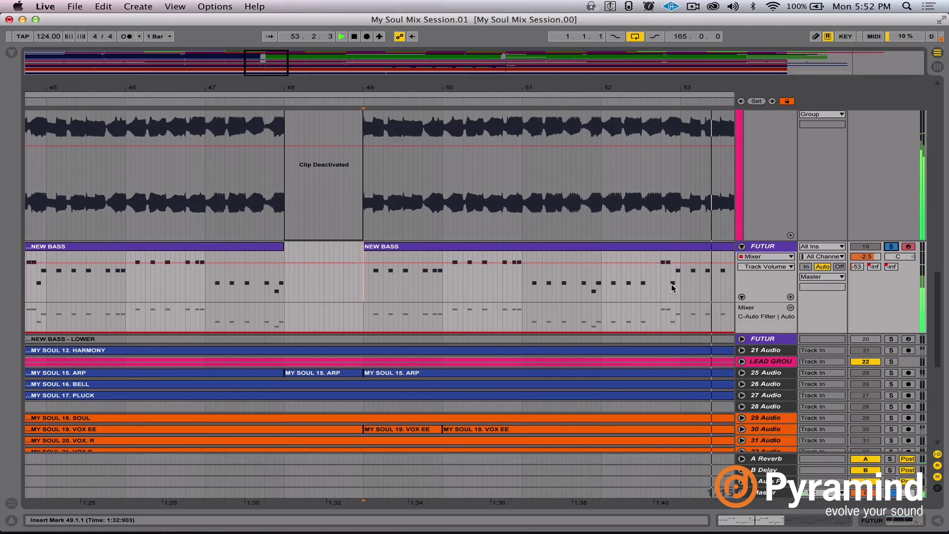
key("space")
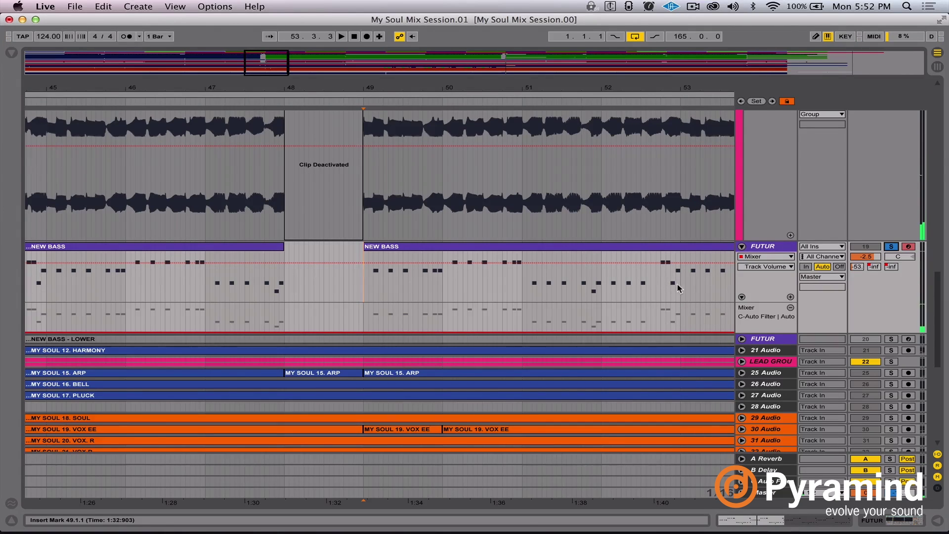
Step: Release the solos and play the full mix from 24.4.1, following the NEW BASS clips against the original bass
scroll(694, 288, "up", 5)
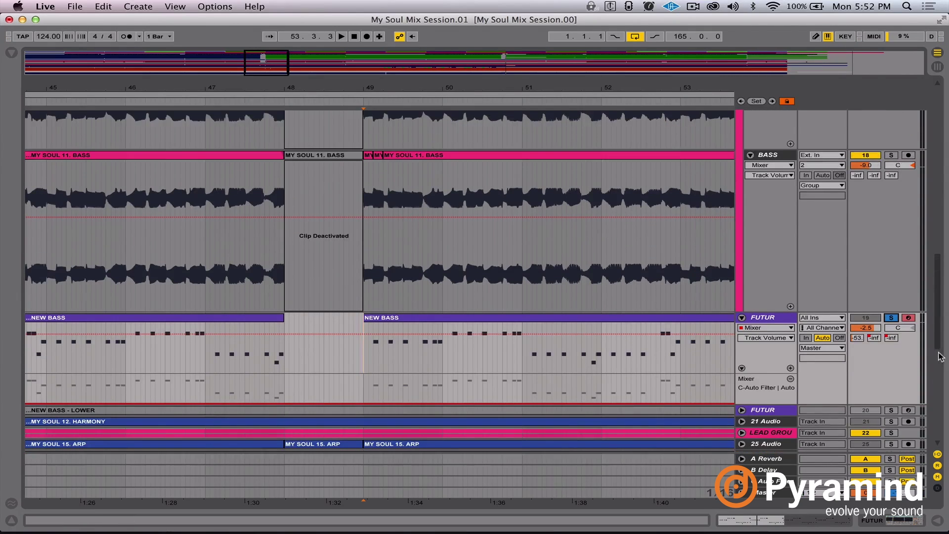
scroll(890, 319, "up", 15)
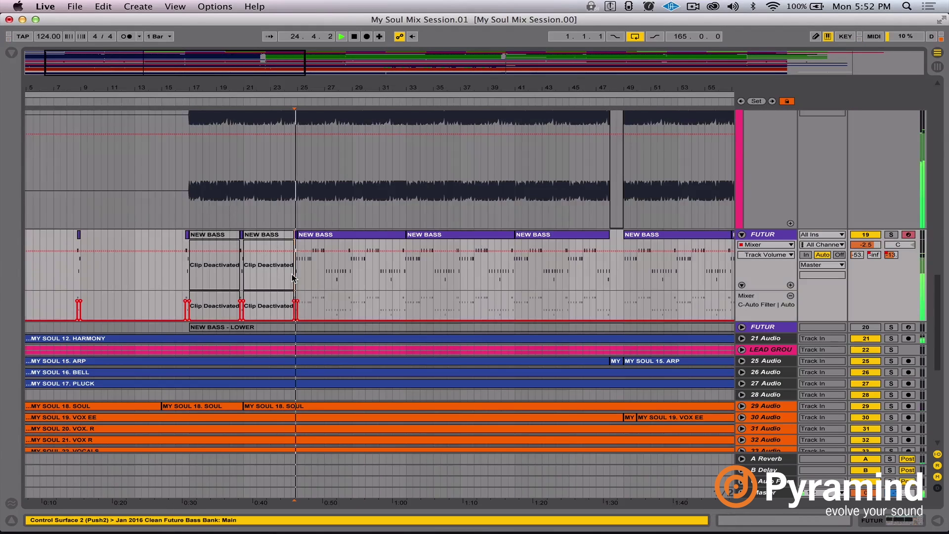
left_click_drag(355, 87, 337, 144)
scroll(399, 183, "up", 5)
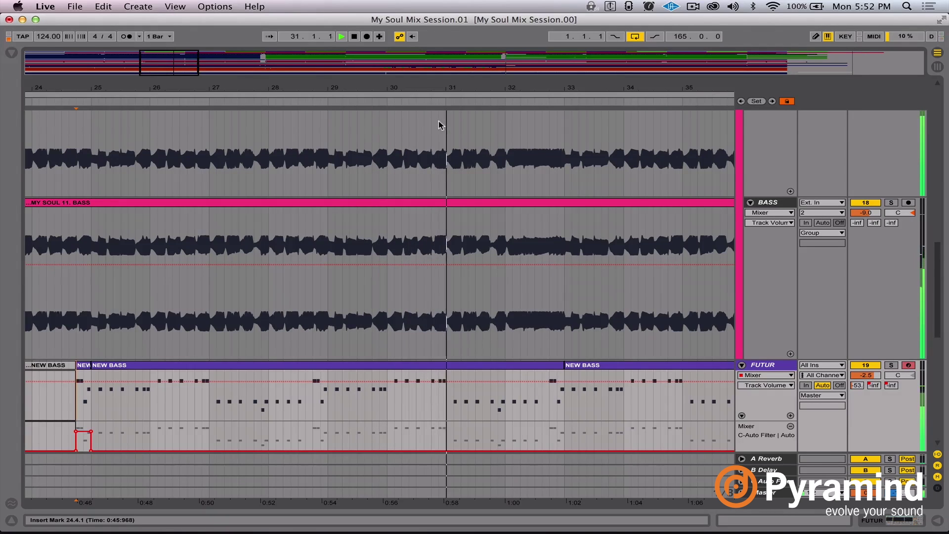
left_click_drag(461, 88, 460, 49)
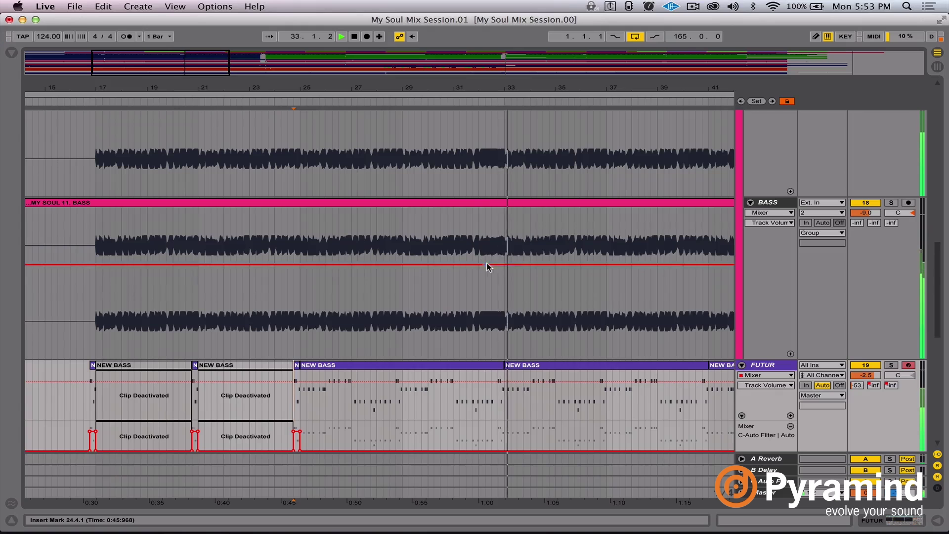
left_click_drag(534, 87, 333, 74)
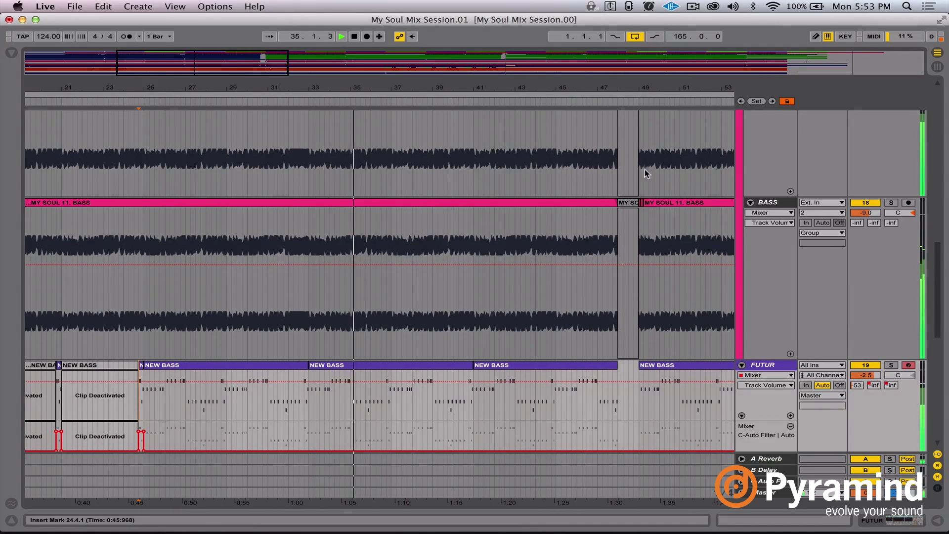
Step: Fold all the tracks to get a compact overview of the arrangement while the mix plays
scroll(781, 200, "up", 4)
left_click(775, 173)
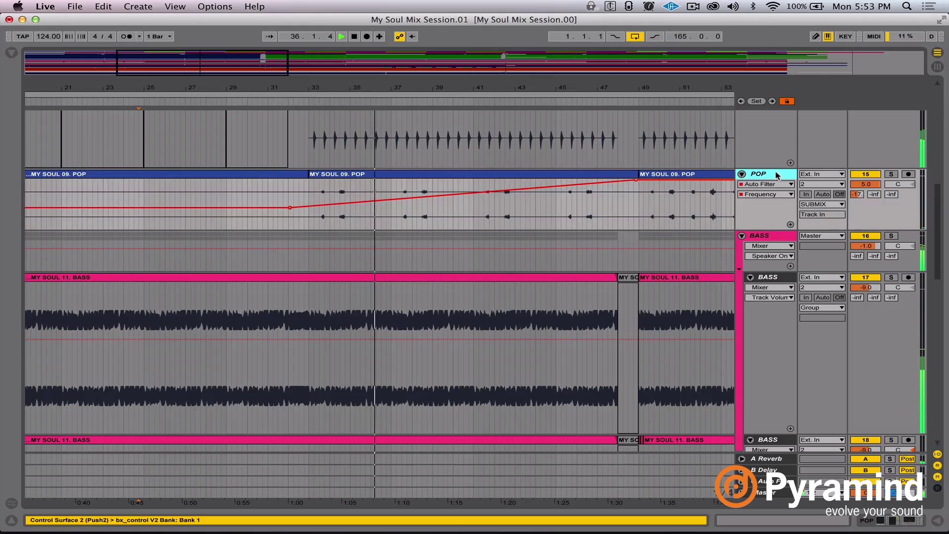
left_click(741, 174, "alt")
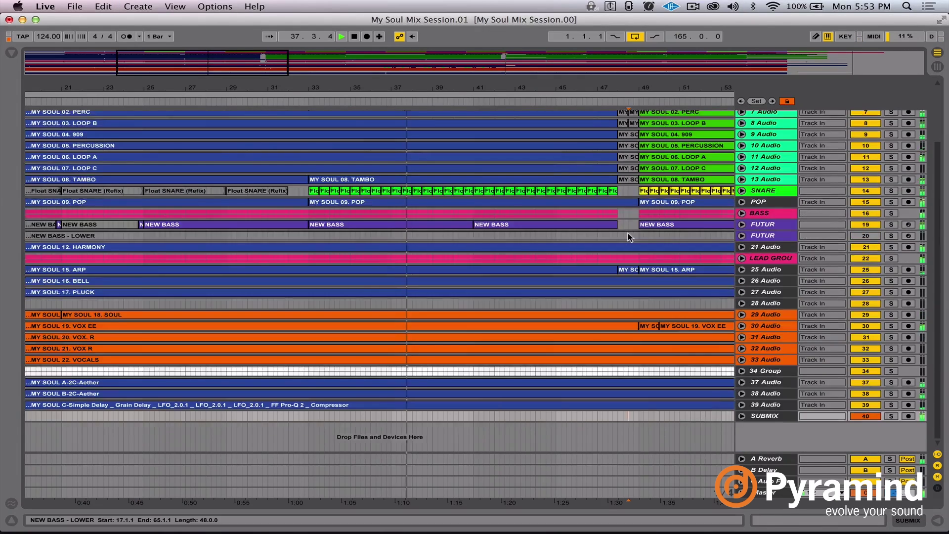
scroll(628, 234, "up", 5)
left_click_drag(486, 86, 486, 58)
left_click_drag(407, 87, 395, 85)
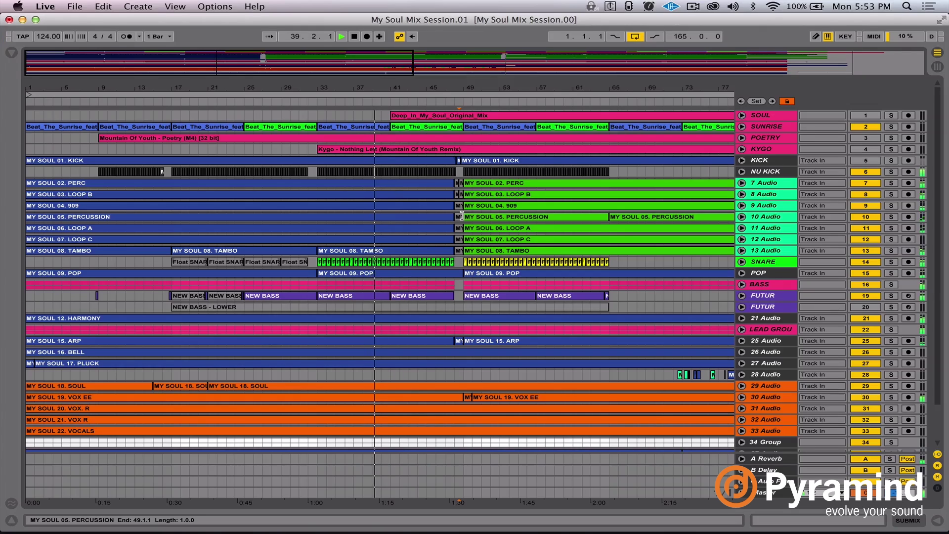